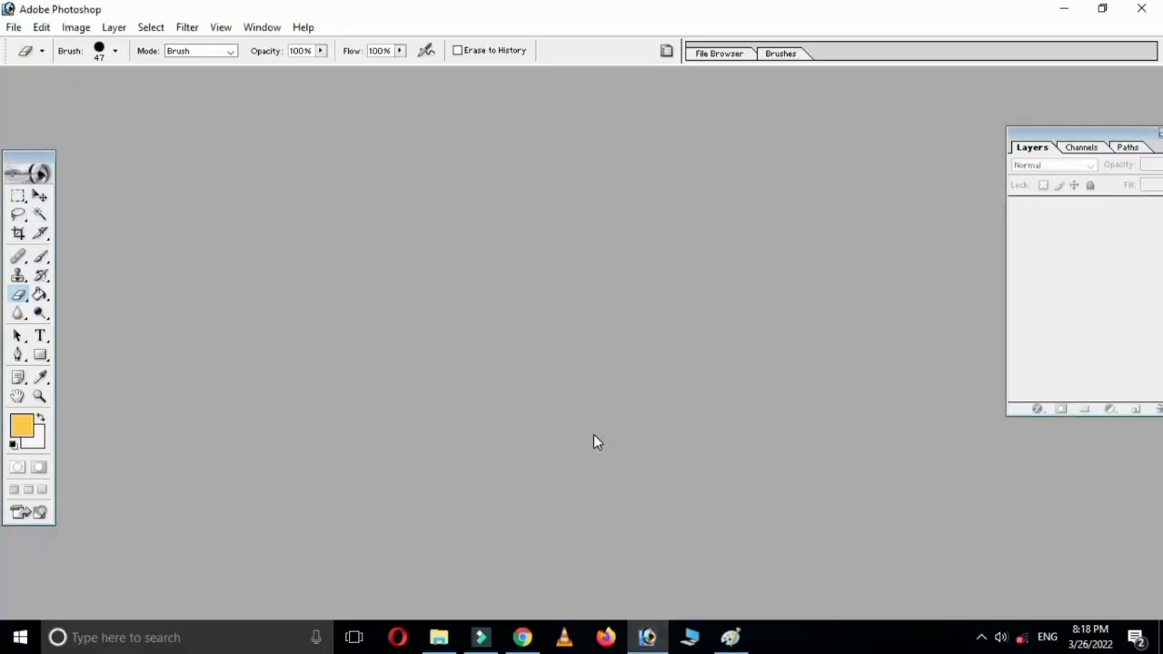
Open 'singature copy.jpg' from the Desktop, the signature on a yellow background.
{"action": "left_click", "coordinate": [13, 29]}
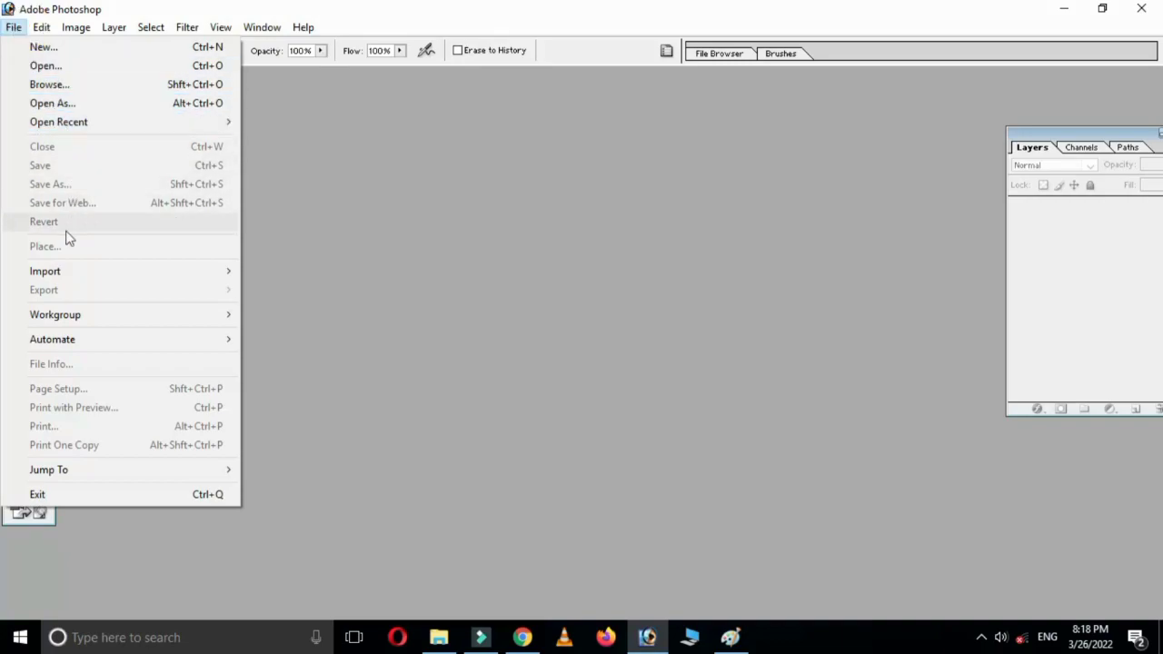
{"action": "left_click", "coordinate": [45, 67]}
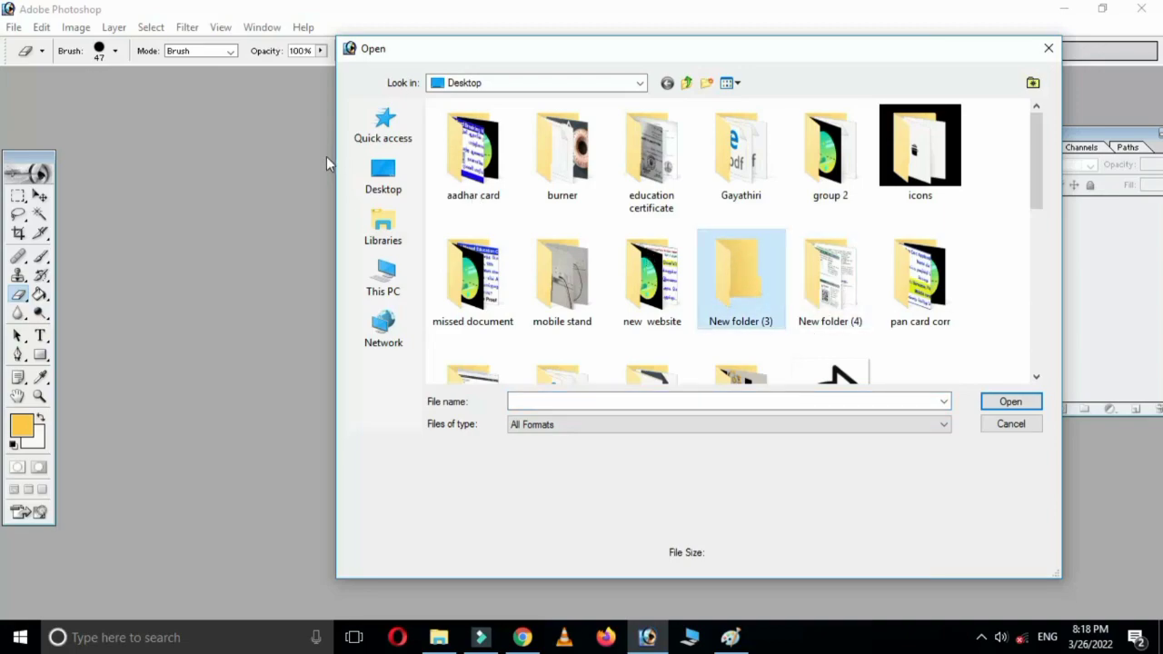
{"action": "left_click", "coordinate": [392, 172]}
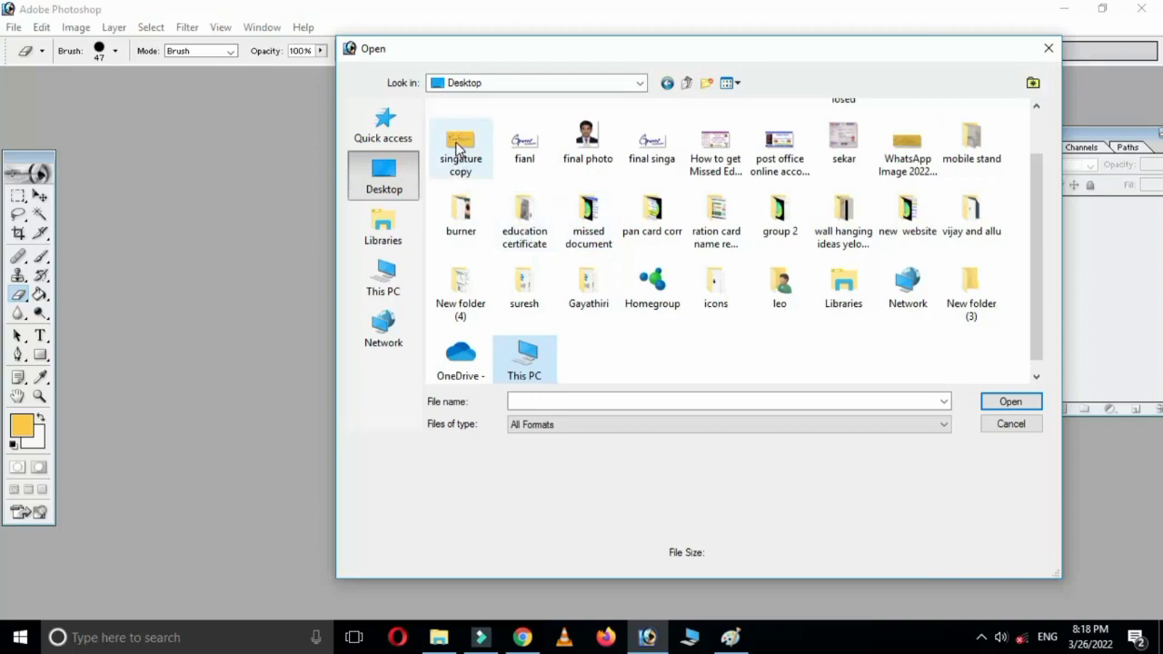
{"action": "left_click", "coordinate": [458, 148]}
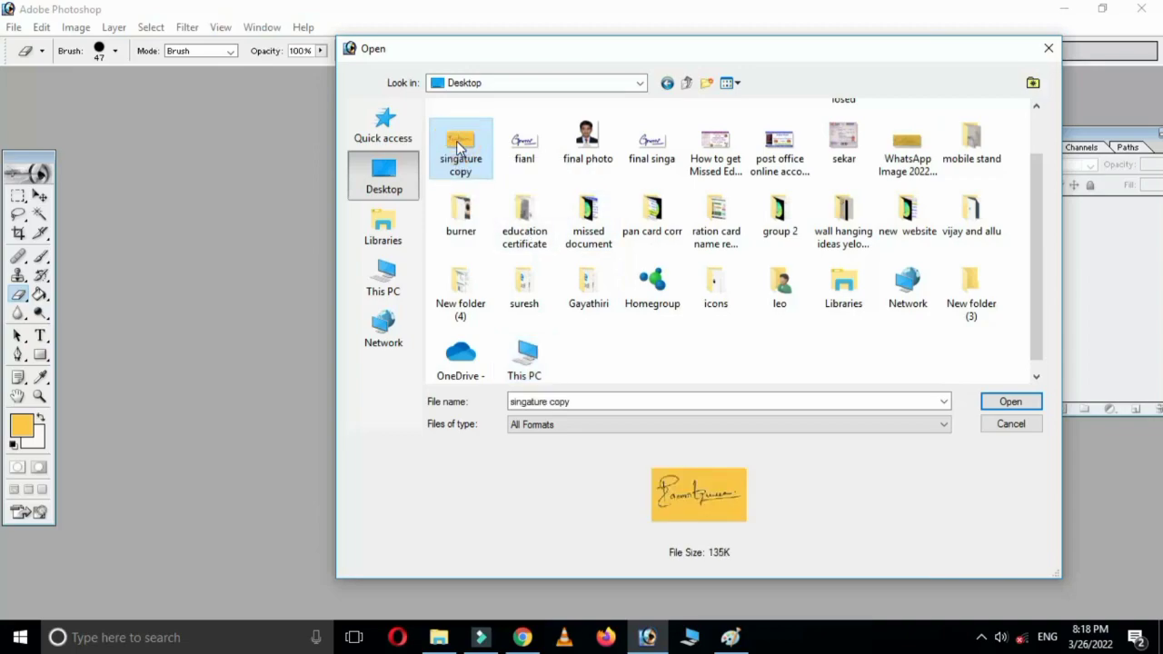
{"action": "left_click", "coordinate": [999, 402]}
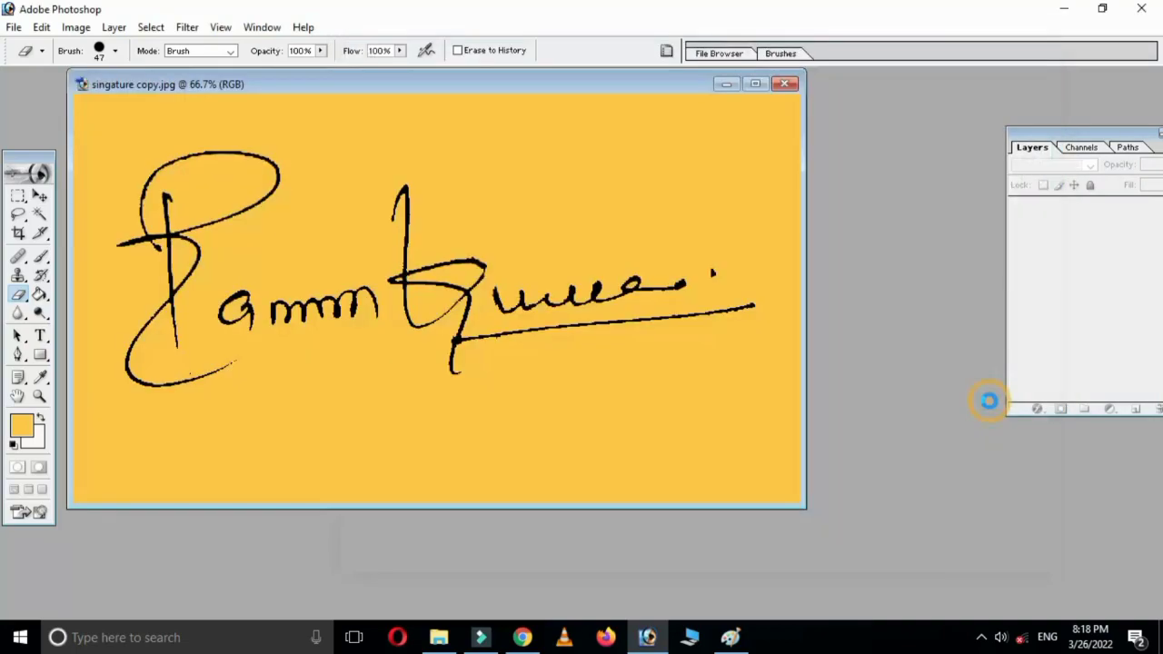
Maximize the signature document and convert its locked Background into an editable Layer 0.
{"action": "left_click_drag", "start_coordinate": [544, 83], "coordinate": [574, 163]}
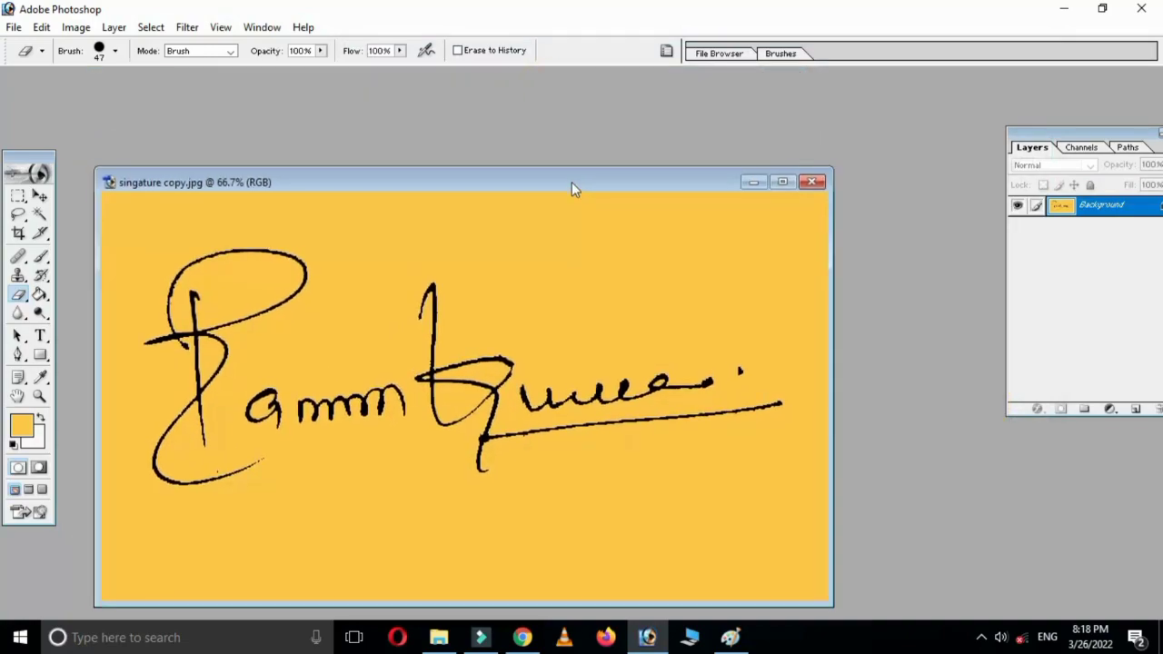
{"action": "left_click", "coordinate": [785, 164]}
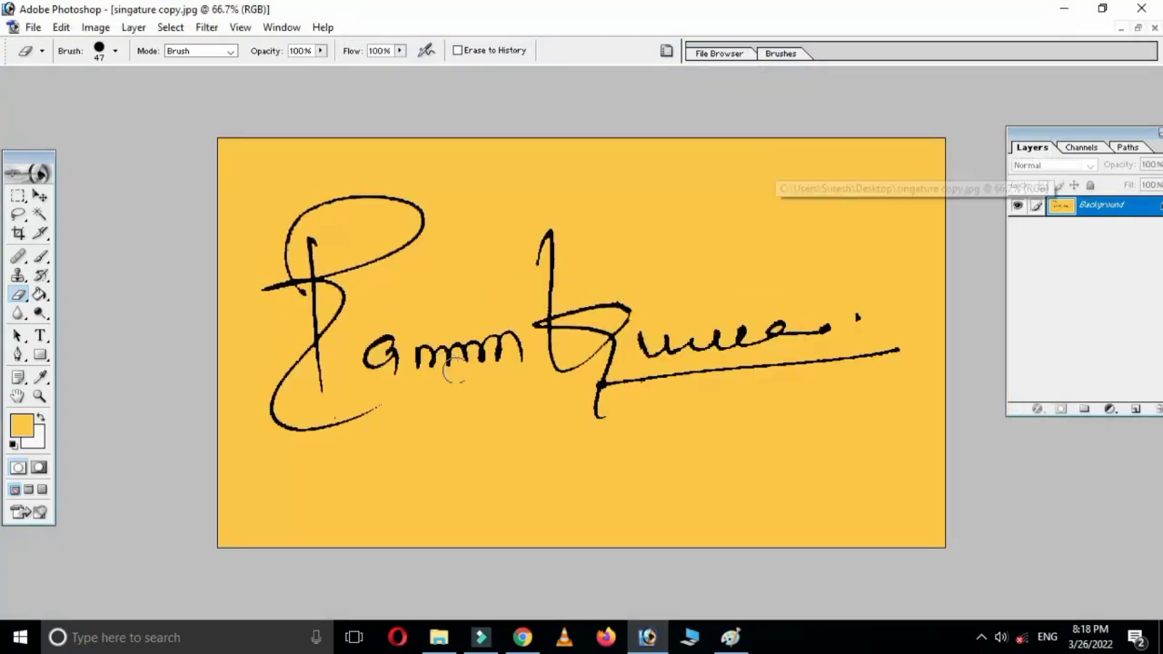
{"action": "left_click", "coordinate": [40, 197]}
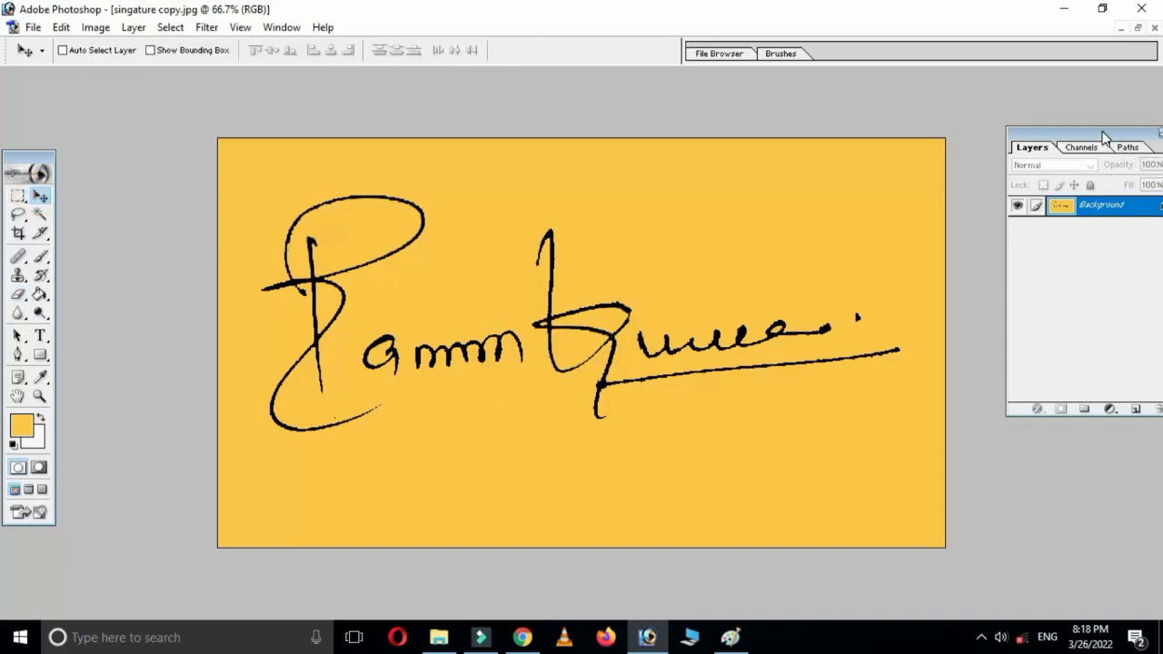
{"action": "mouse_move", "coordinate": [1100, 132]}
{"action": "left_mouse_down"}
{"action": "mouse_move", "coordinate": [937, 146]}
{"action": "mouse_move", "coordinate": [965, 148]}
{"action": "left_mouse_up"}
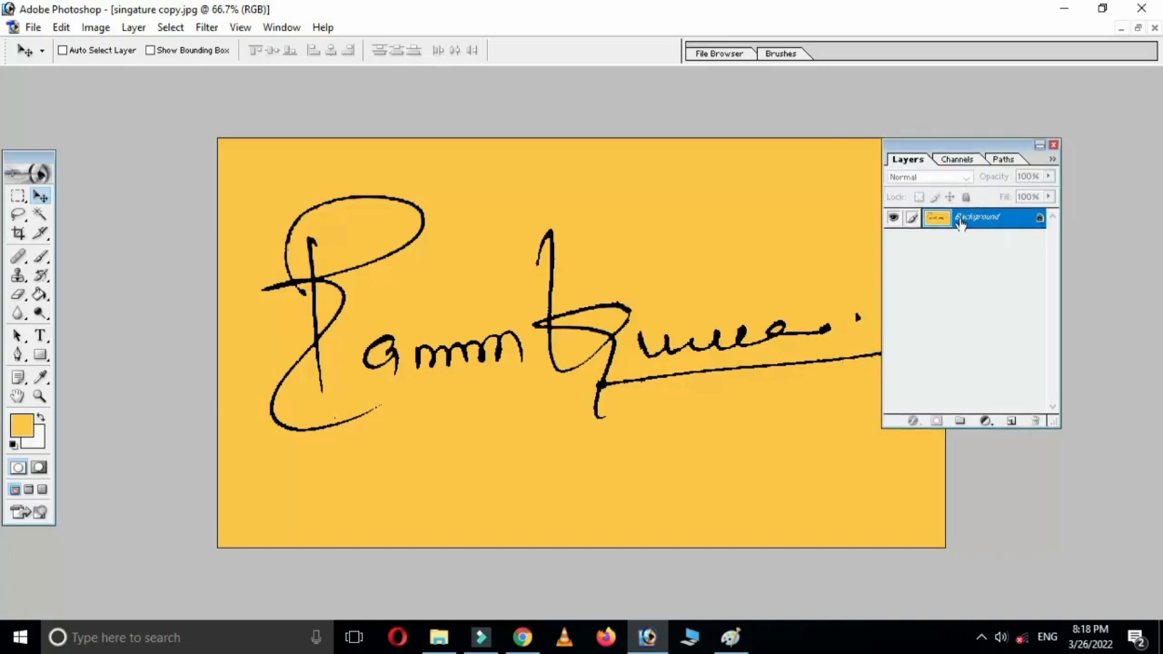
{"action": "double_click", "coordinate": [975, 222]}
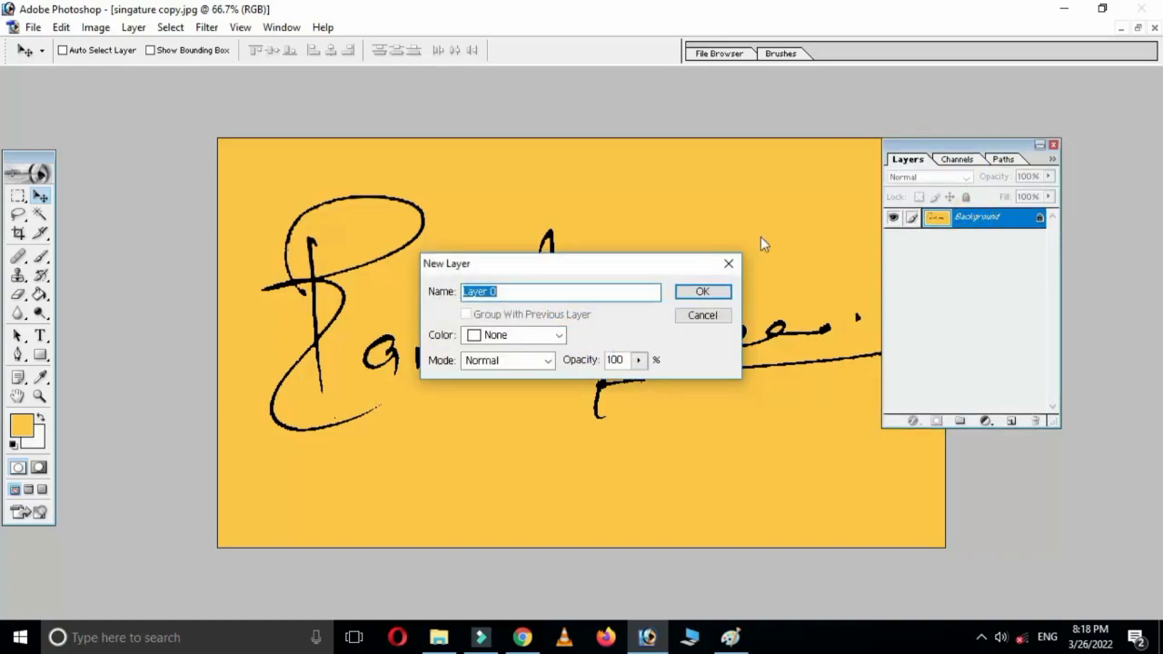
{"action": "left_click", "coordinate": [704, 295]}
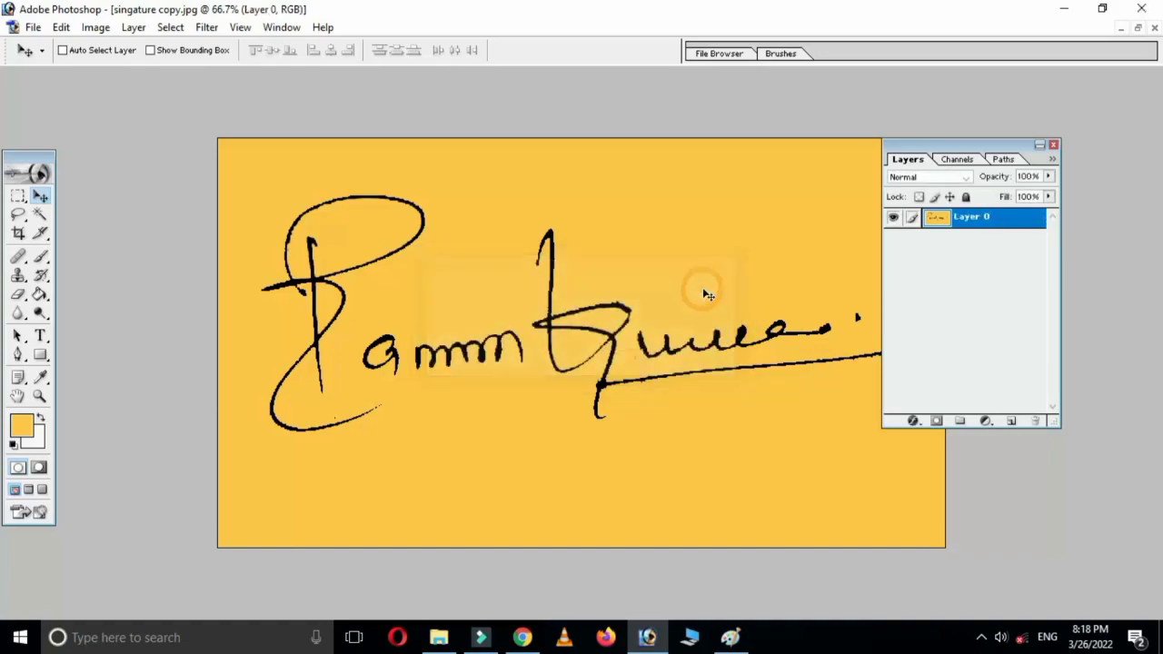
{"action": "left_click_drag", "start_coordinate": [964, 149], "coordinate": [1052, 142]}
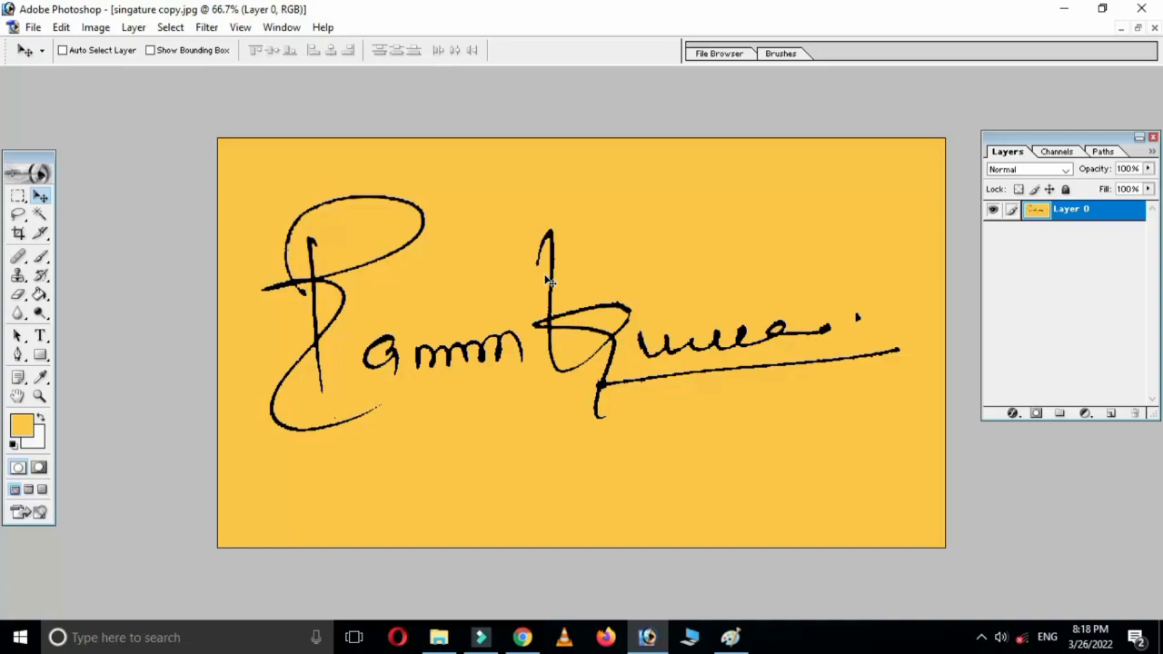
Apply Levels with black output level 1, sampling the signature's black as foreground colour.
{"action": "key", "text": "ctrl+l"}
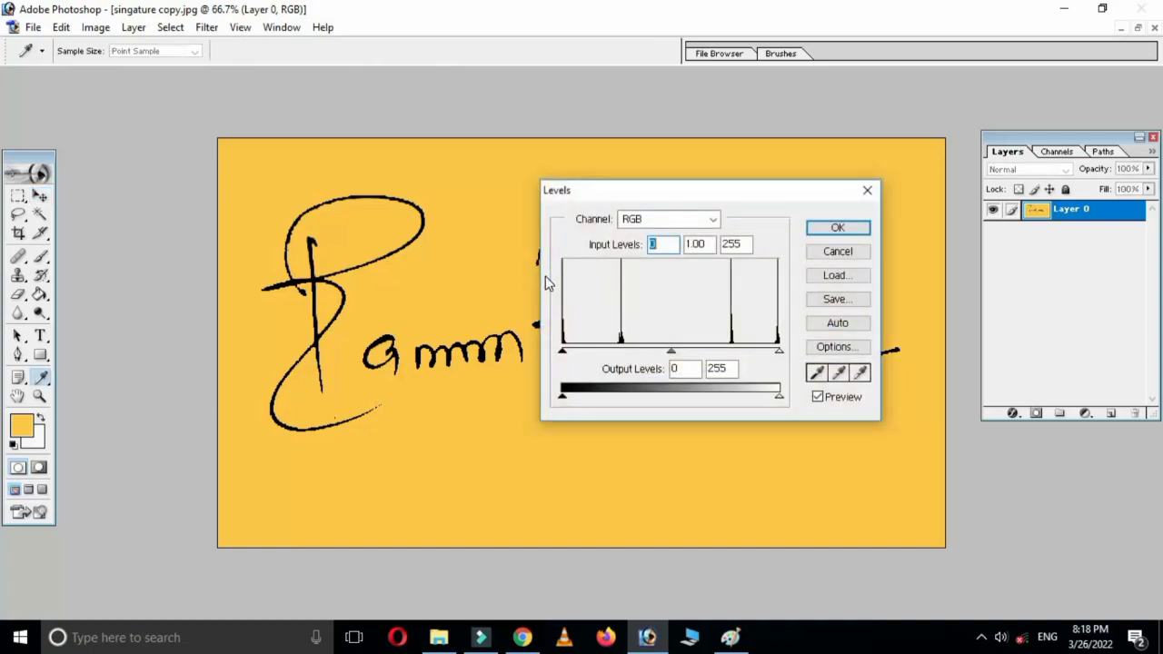
{"action": "left_click_drag", "start_coordinate": [713, 199], "coordinate": [909, 144]}
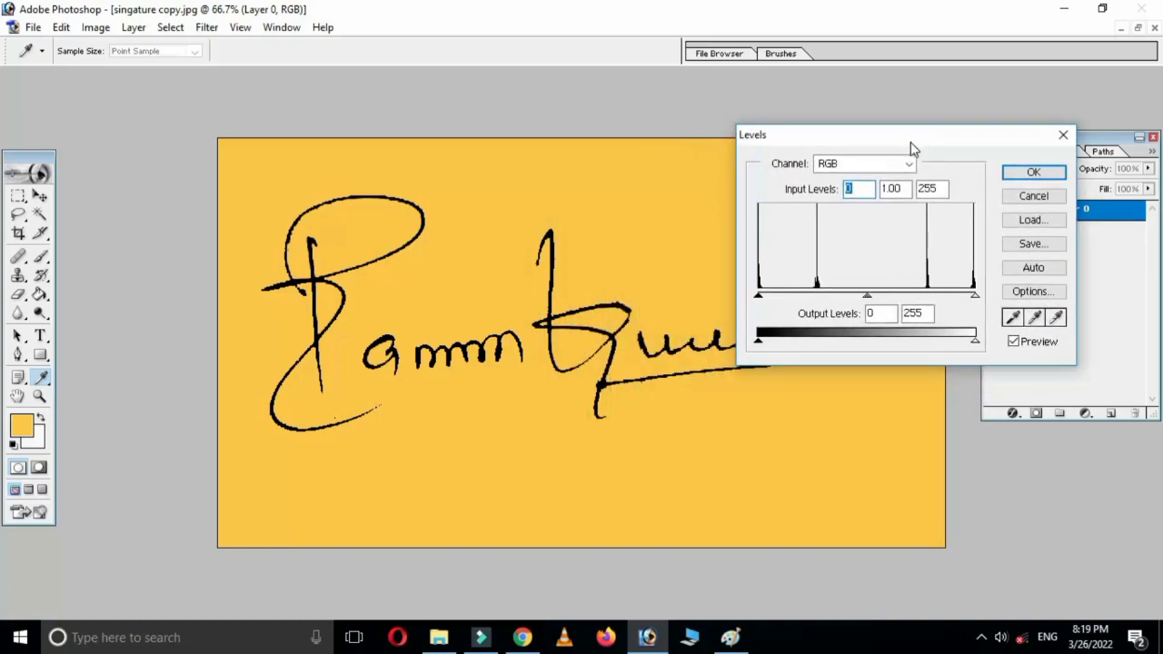
{"action": "mouse_move", "coordinate": [975, 341]}
{"action": "left_mouse_down"}
{"action": "mouse_move", "coordinate": [966, 340]}
{"action": "mouse_move", "coordinate": [976, 338]}
{"action": "left_mouse_up"}
{"action": "left_click_drag", "start_coordinate": [760, 343], "coordinate": [769, 345]}
{"action": "left_click", "coordinate": [586, 310]}
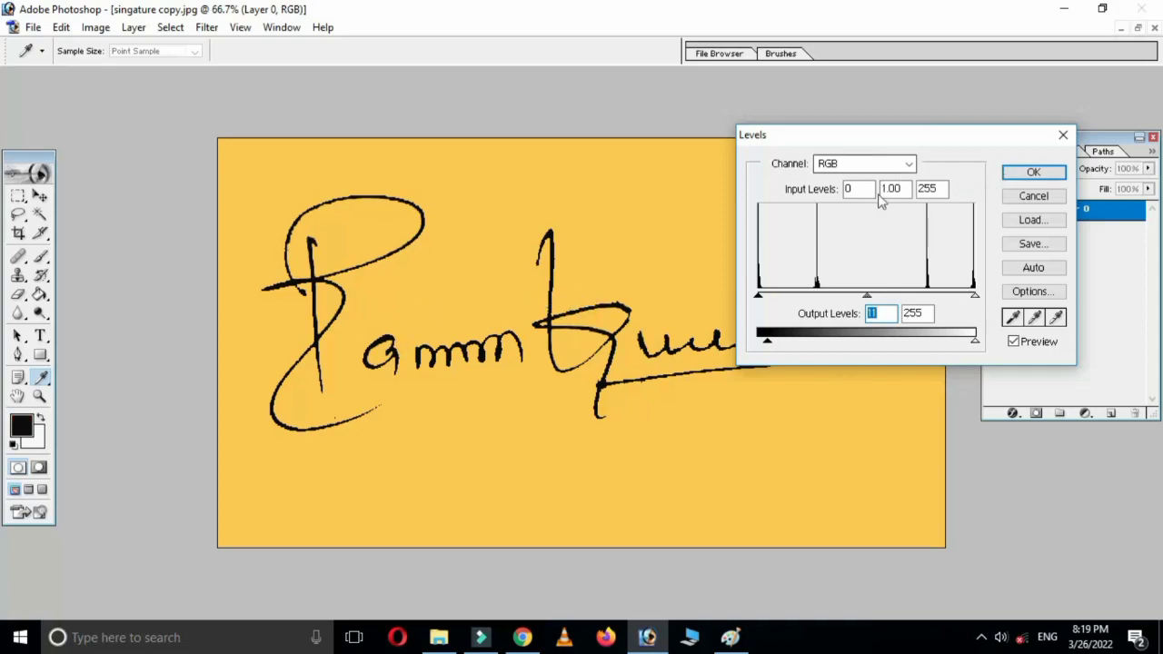
{"action": "left_click", "coordinate": [1033, 173]}
{"action": "key", "text": "v"}
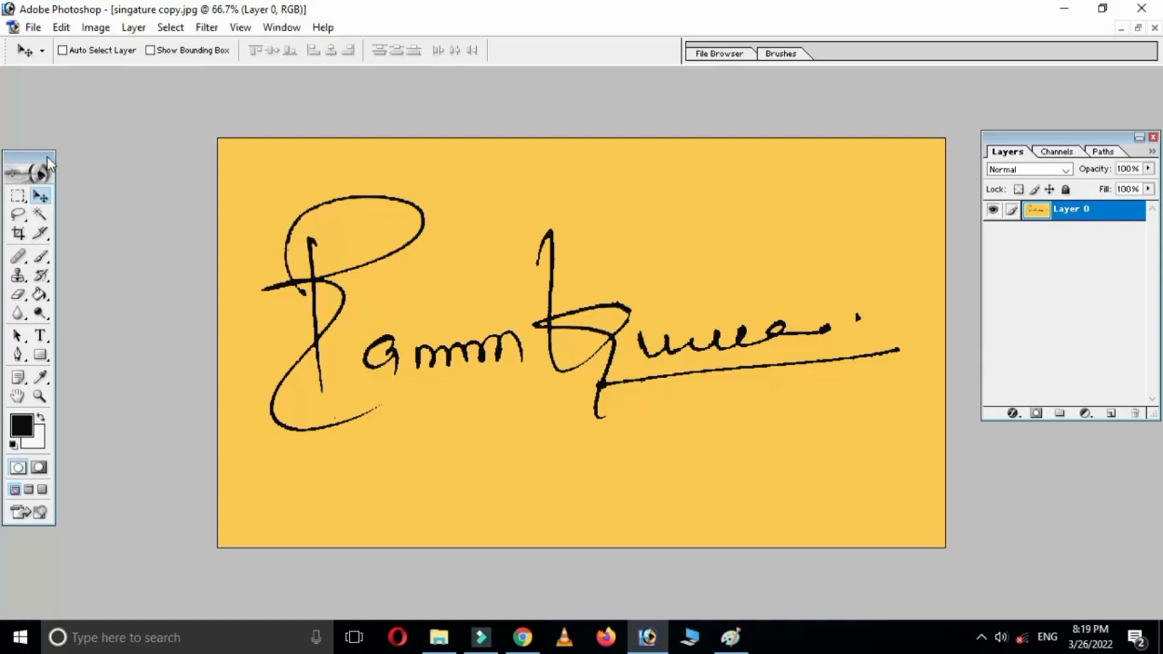
Nudge the tools panel a little to the right, away from the window edge.
{"action": "left_click_drag", "start_coordinate": [38, 165], "coordinate": [105, 161]}
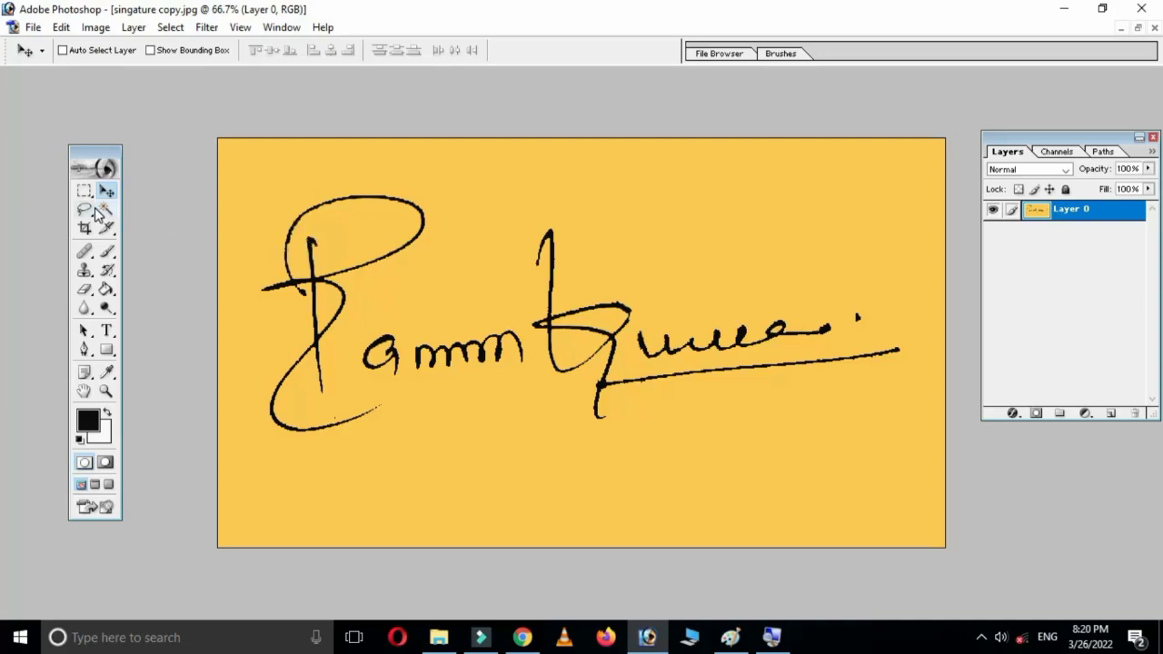
With the Magic Wand, delete the yellow background and the yellow inside the upper loop.
{"action": "left_click", "coordinate": [105, 210]}
{"action": "left_click", "coordinate": [263, 188]}
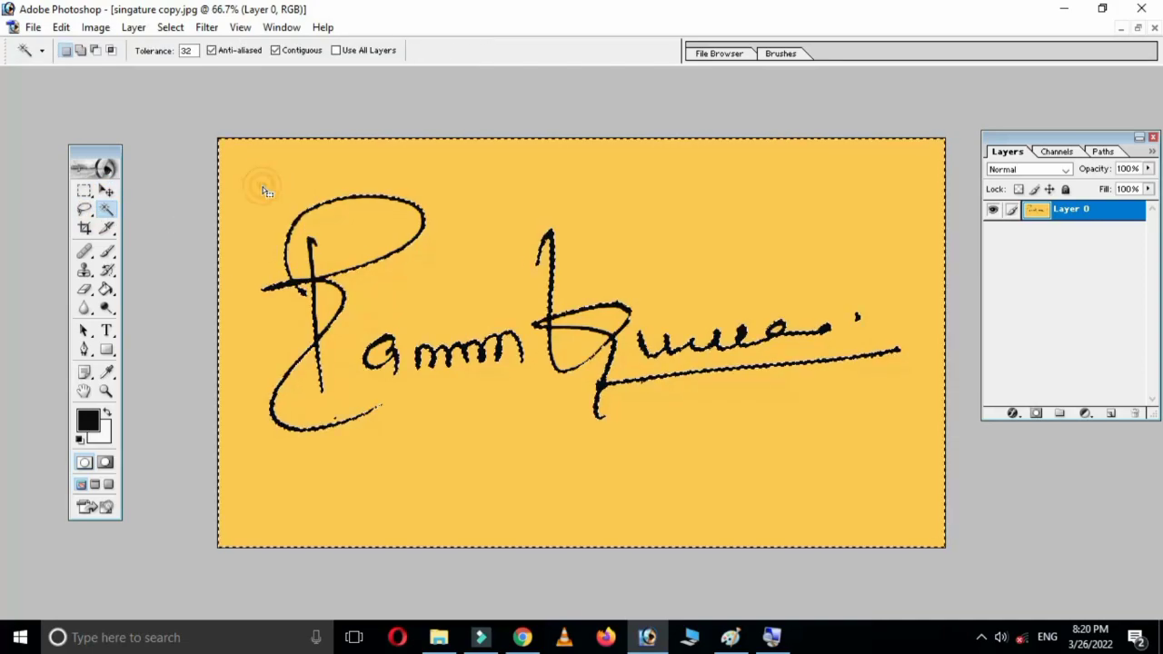
{"action": "left_click", "coordinate": [372, 224]}
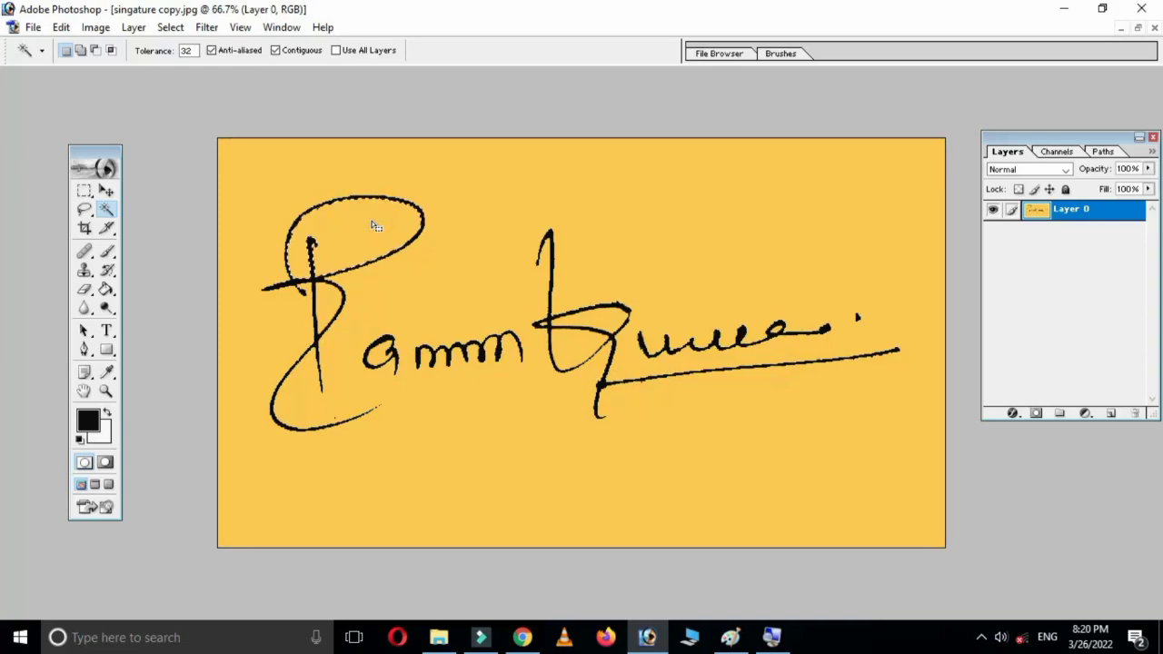
{"action": "key", "text": "Delete"}
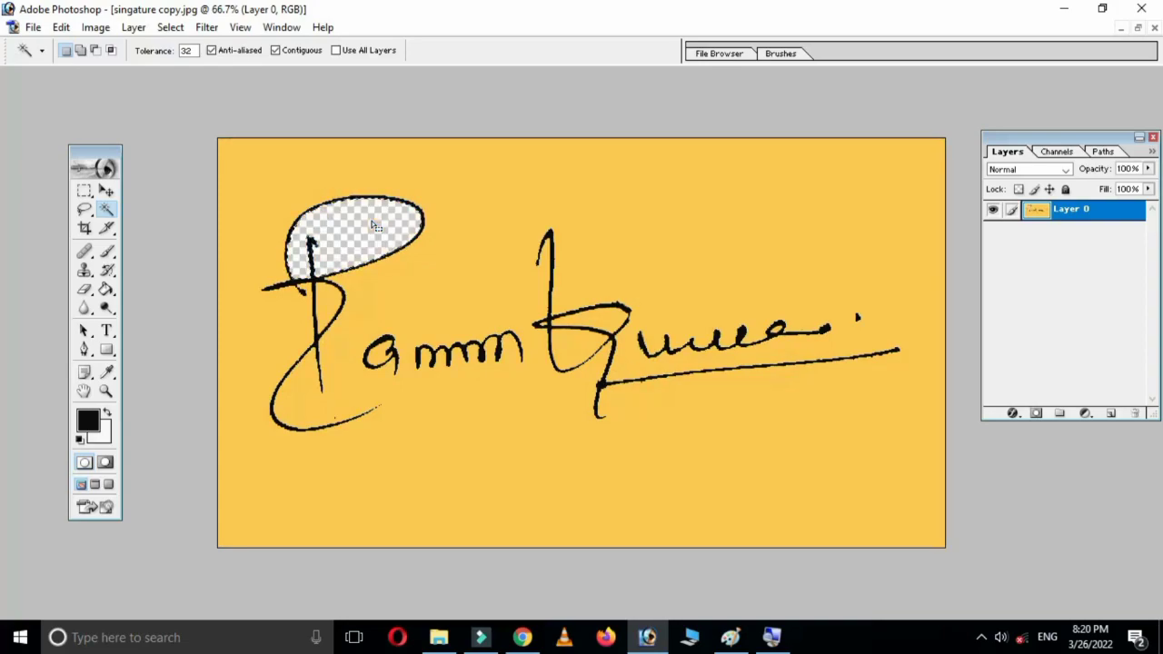
{"action": "left_click", "coordinate": [287, 190]}
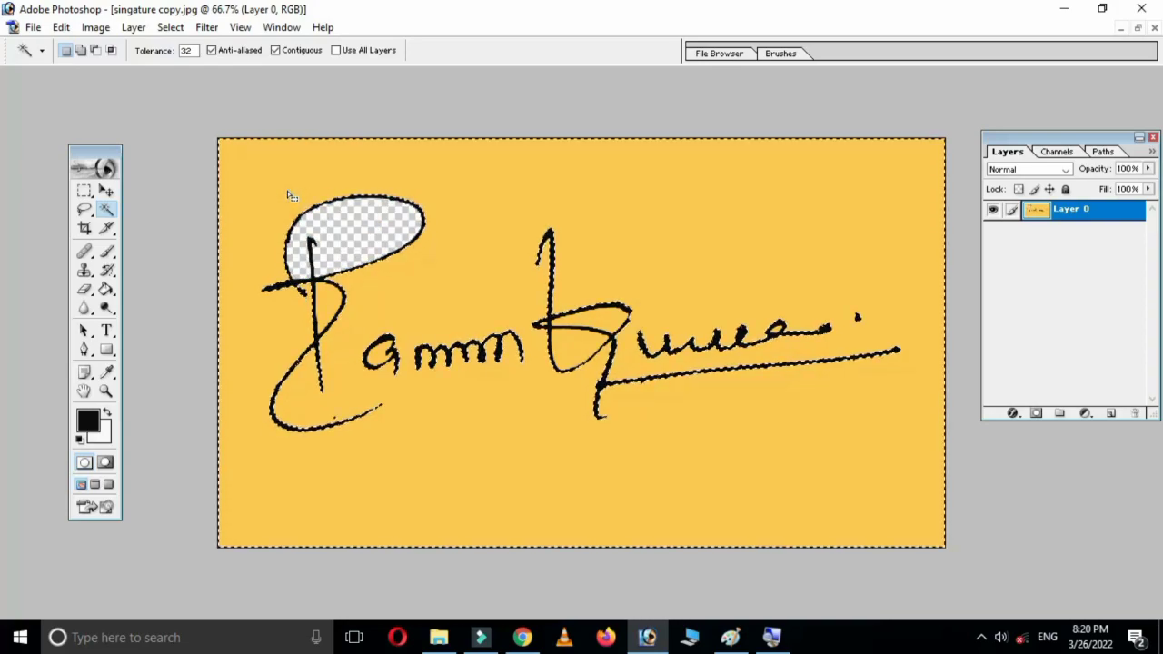
{"action": "left_click", "coordinate": [480, 269]}
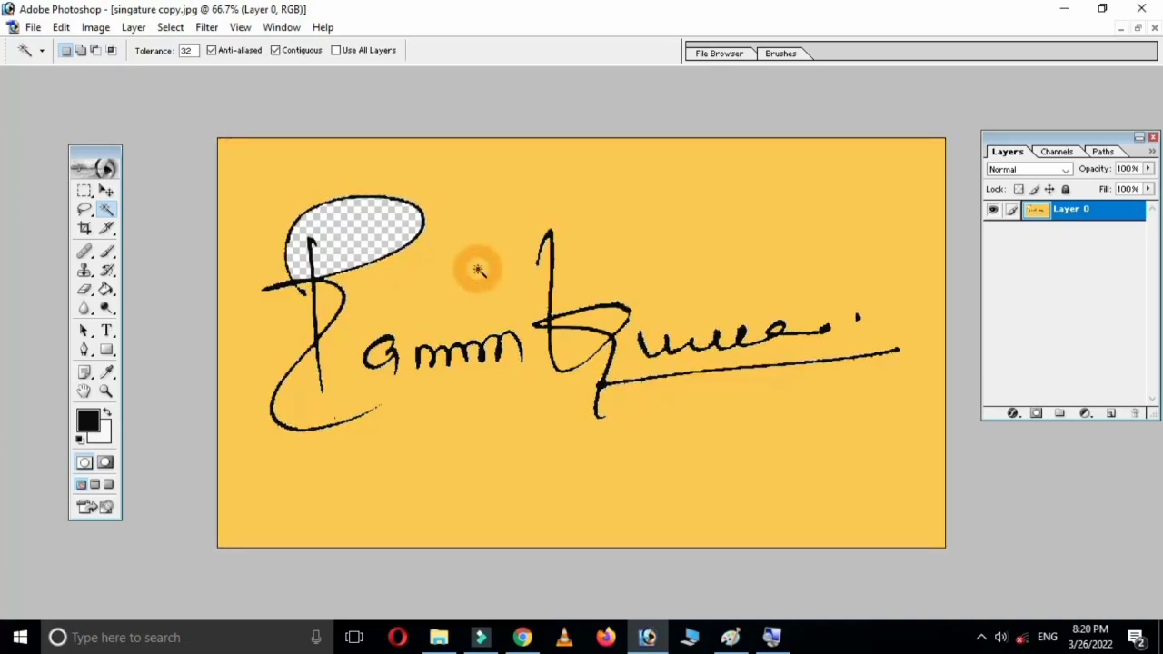
{"action": "key", "text": "Delete"}
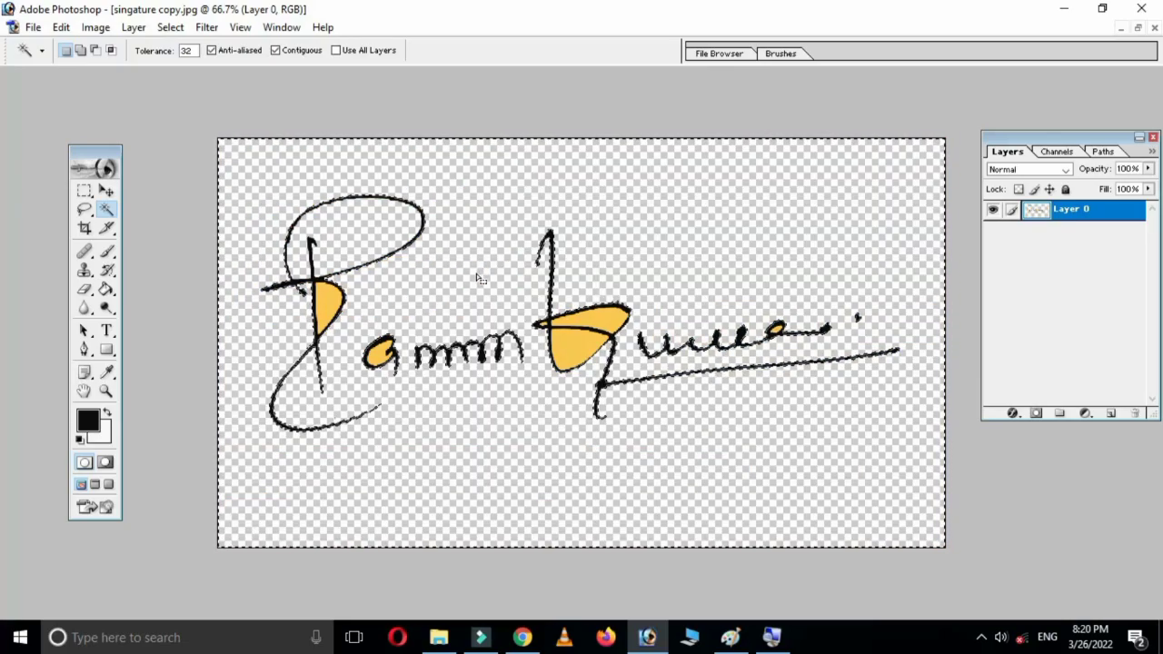
Delete the remaining yellow pockets in the loops and around the 'a', then catch leftover specks.
{"action": "left_click", "coordinate": [585, 354]}
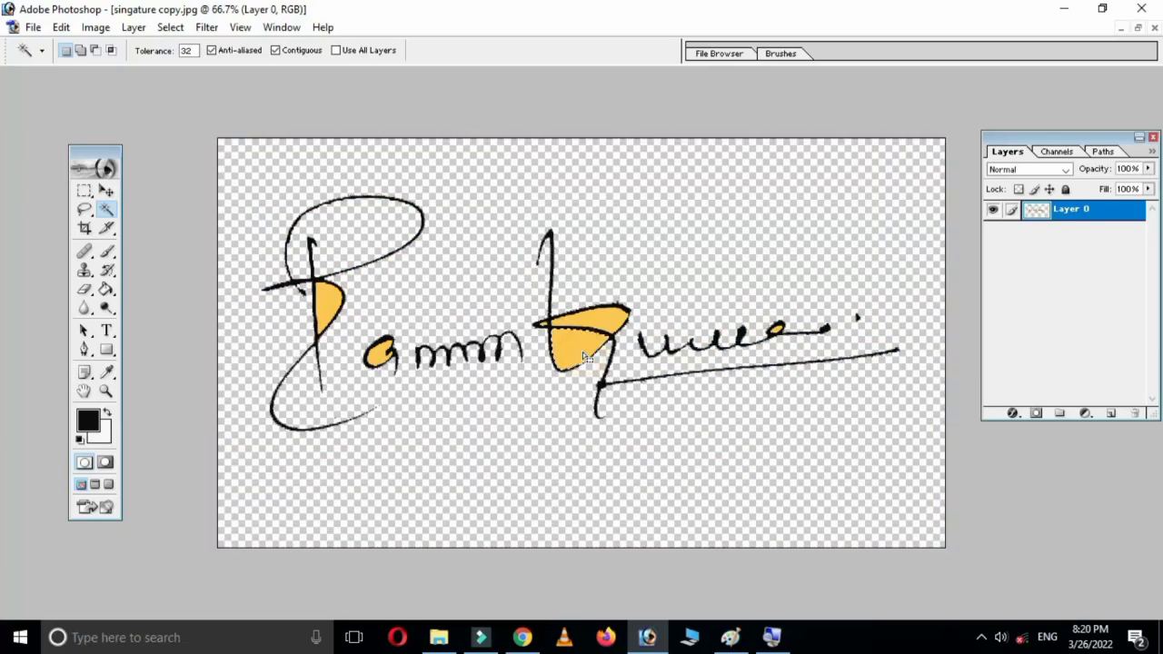
{"action": "key", "text": "Delete"}
{"action": "left_click", "coordinate": [597, 316]}
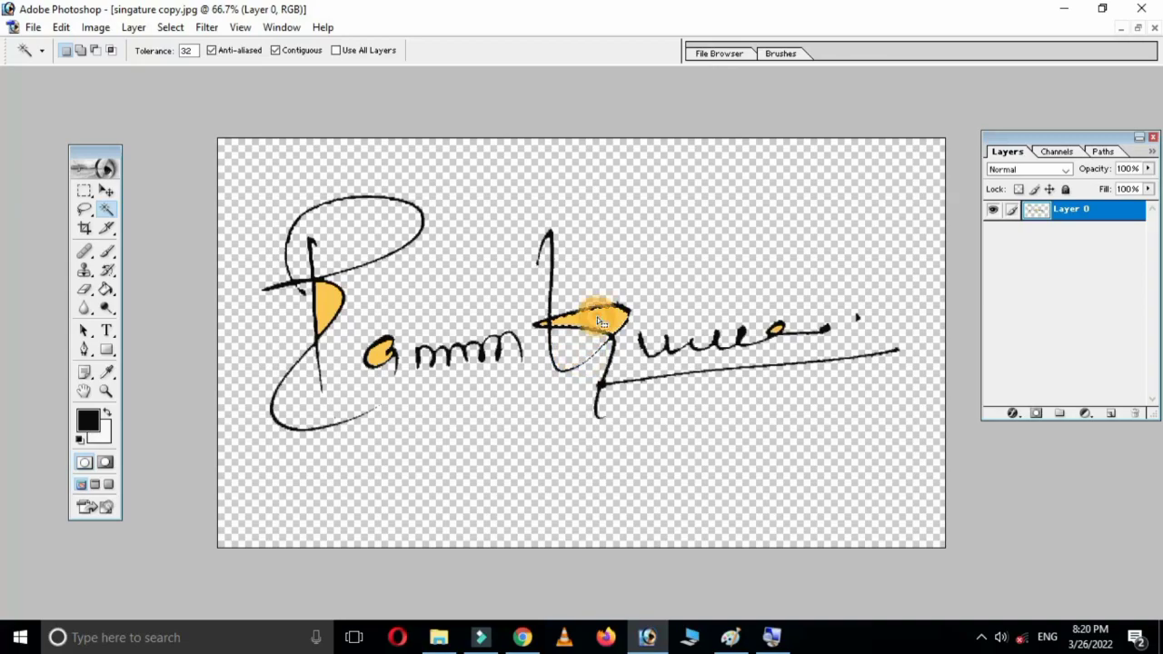
{"action": "key", "text": "Delete"}
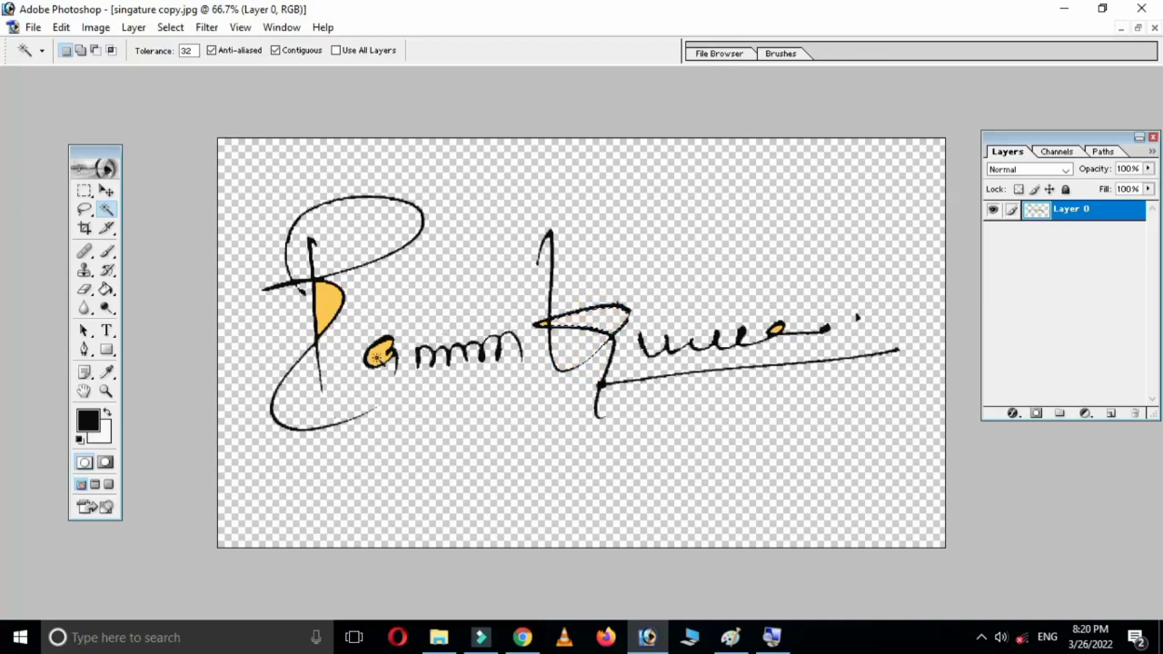
{"action": "left_click", "coordinate": [380, 359]}
{"action": "key", "text": "Delete"}
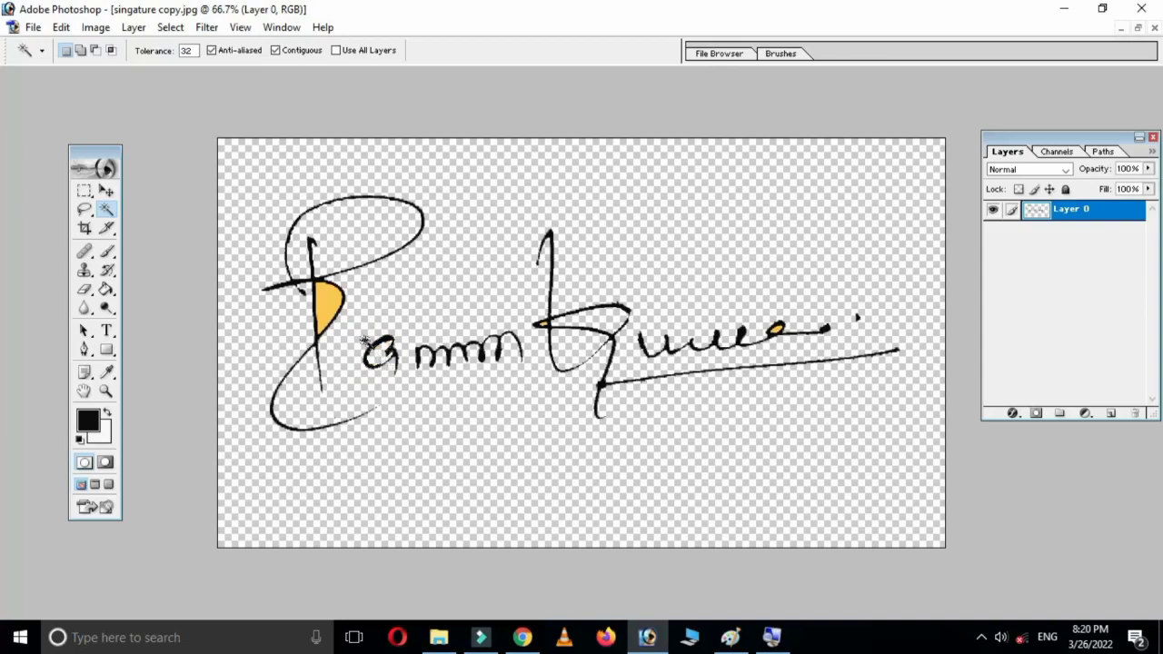
{"action": "left_click", "coordinate": [332, 309]}
{"action": "key", "text": "Delete"}
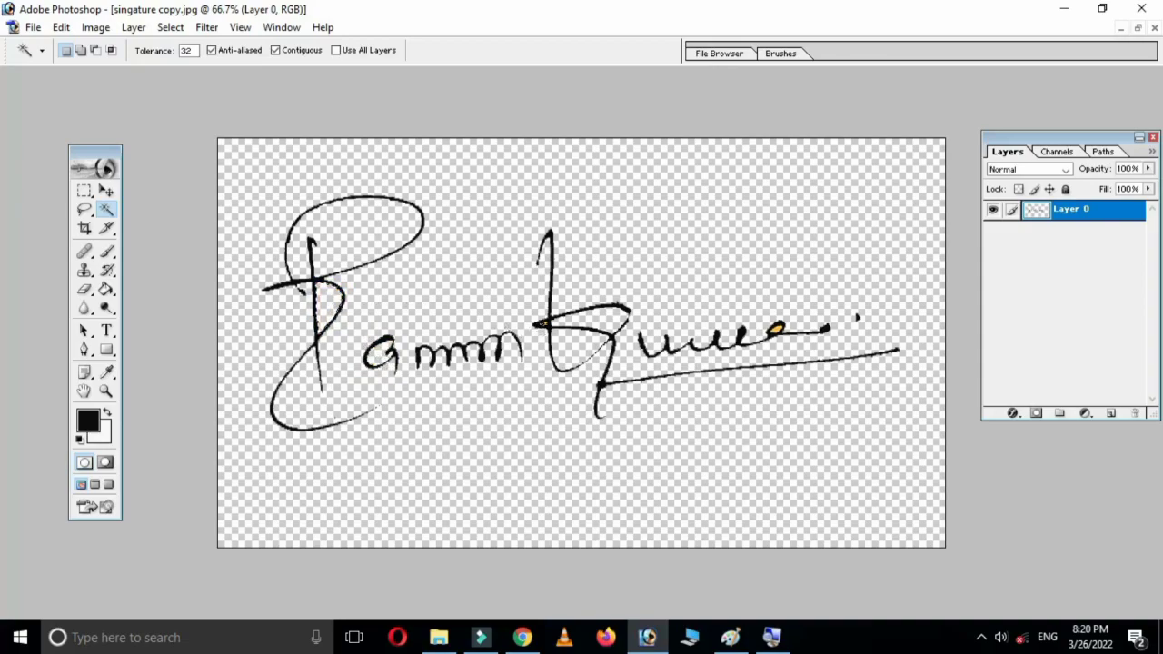
{"action": "left_click", "coordinate": [542, 322]}
{"action": "left_click", "coordinate": [773, 333]}
{"action": "left_click", "coordinate": [84, 227]}
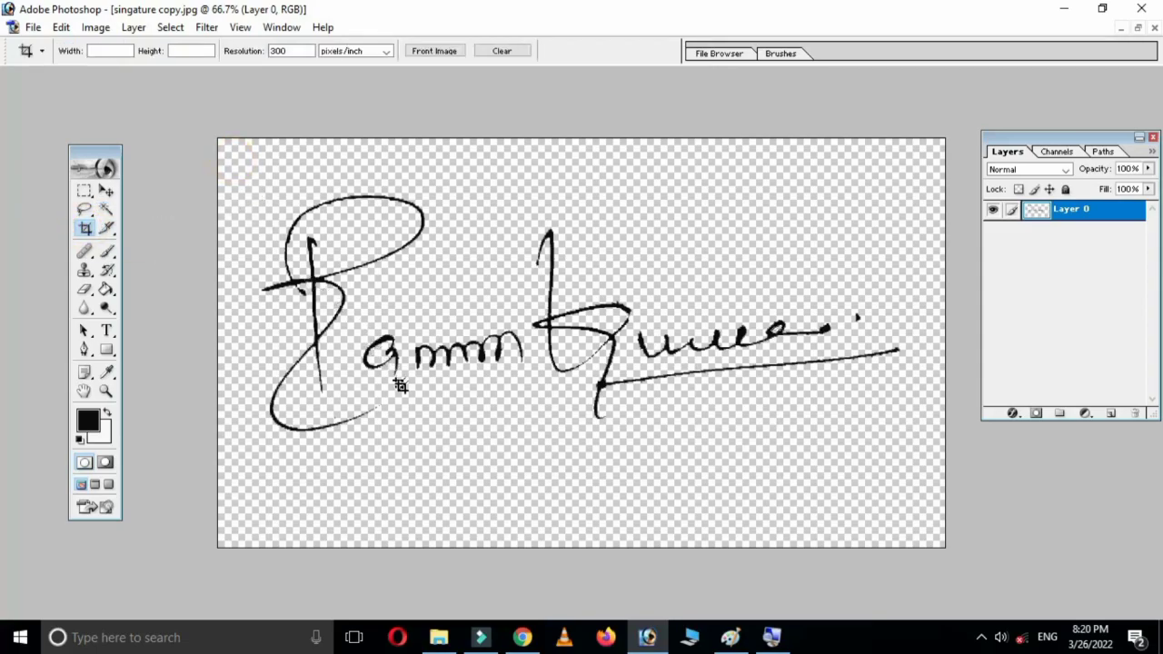
Crop the canvas tightly around the signature, trimming the empty transparent space below it.
{"action": "left_click", "coordinate": [106, 189]}
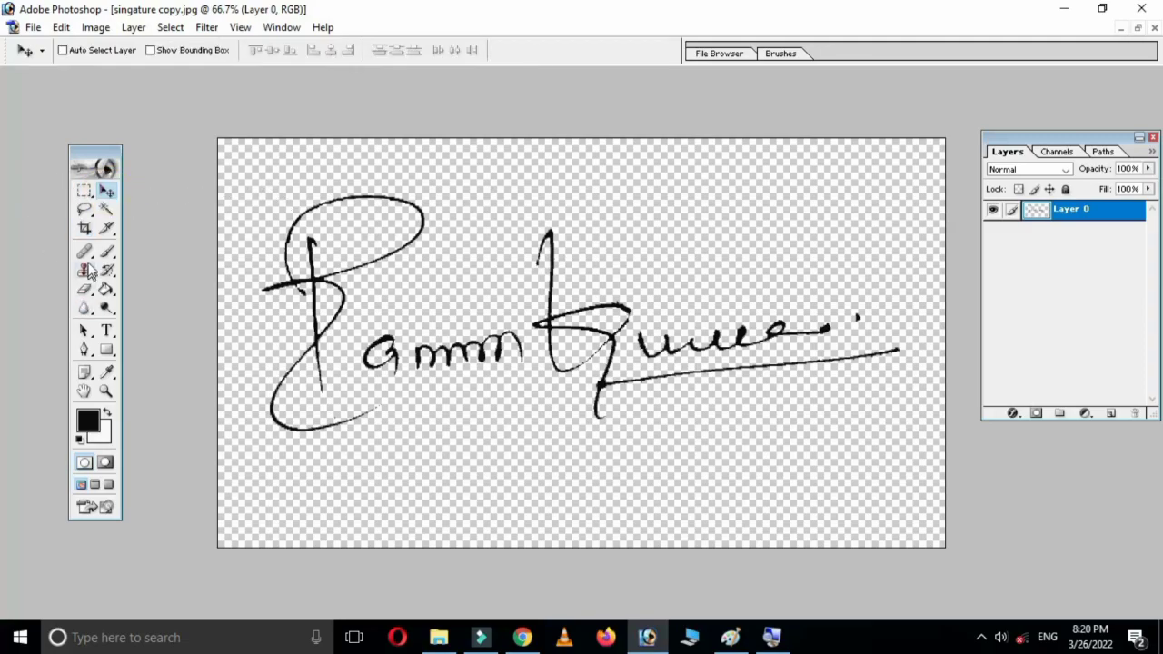
{"action": "left_click", "coordinate": [85, 227]}
{"action": "mouse_move", "coordinate": [246, 169]}
{"action": "left_mouse_down"}
{"action": "mouse_move", "coordinate": [325, 356]}
{"action": "mouse_move", "coordinate": [904, 444]}
{"action": "left_mouse_up"}
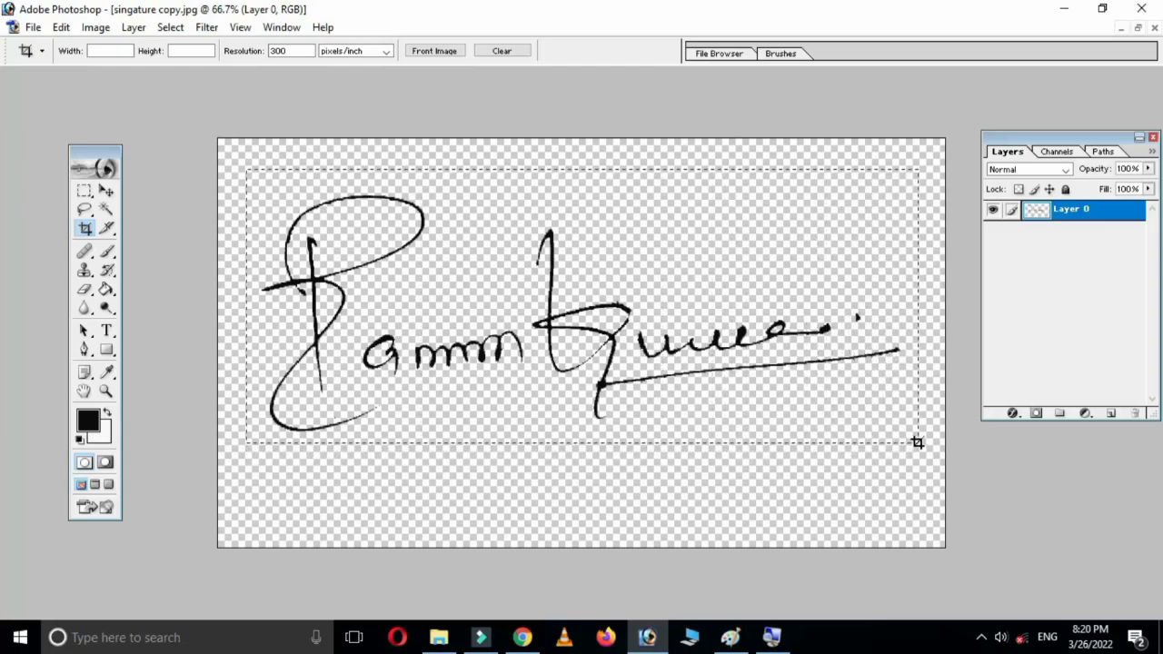
{"action": "left_click_drag", "start_coordinate": [904, 444], "coordinate": [923, 449]}
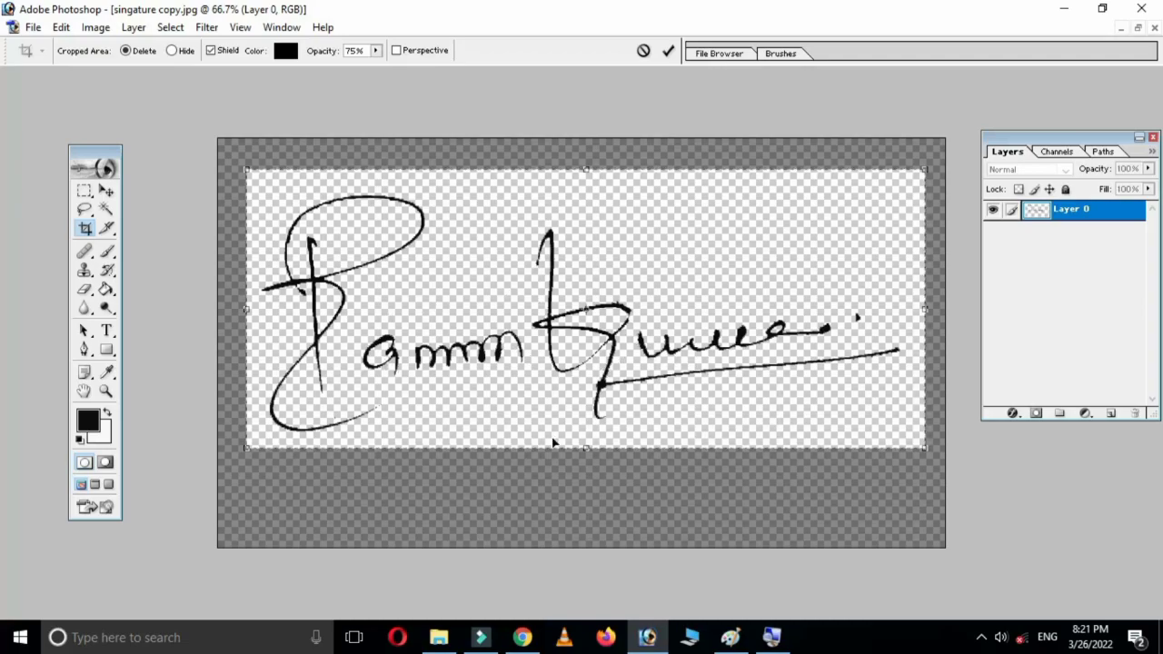
{"action": "key", "text": "Return"}
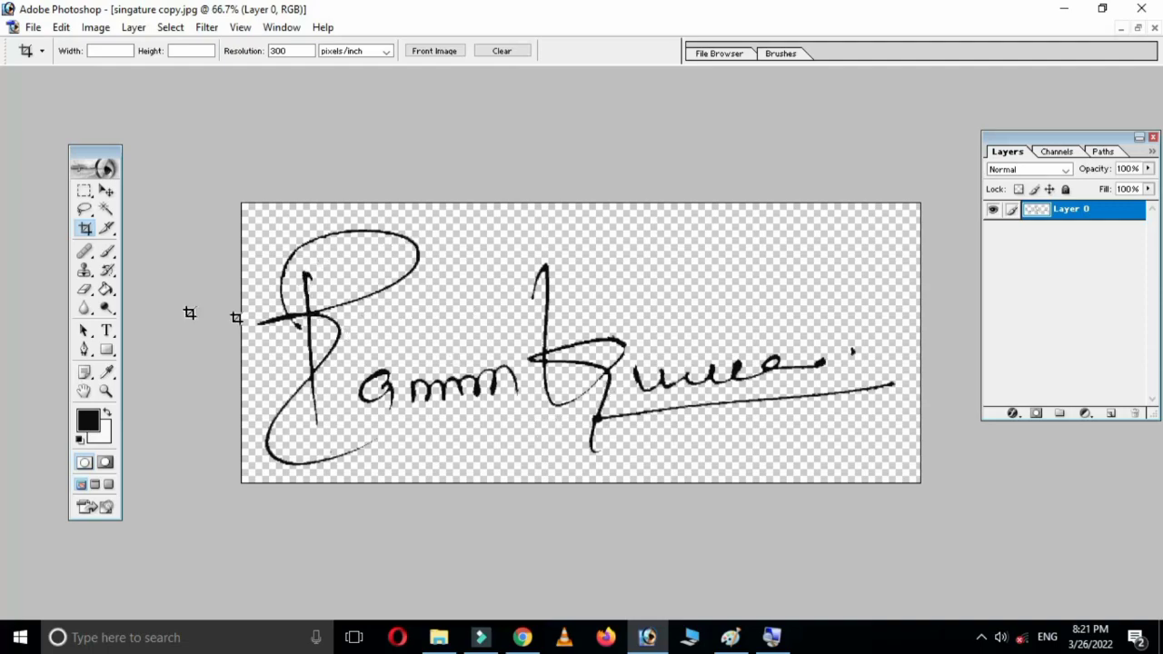
Save the cropped signature as 'sign' in PNG format on the Desktop, accepting default PNG options.
{"action": "left_click", "coordinate": [33, 26]}
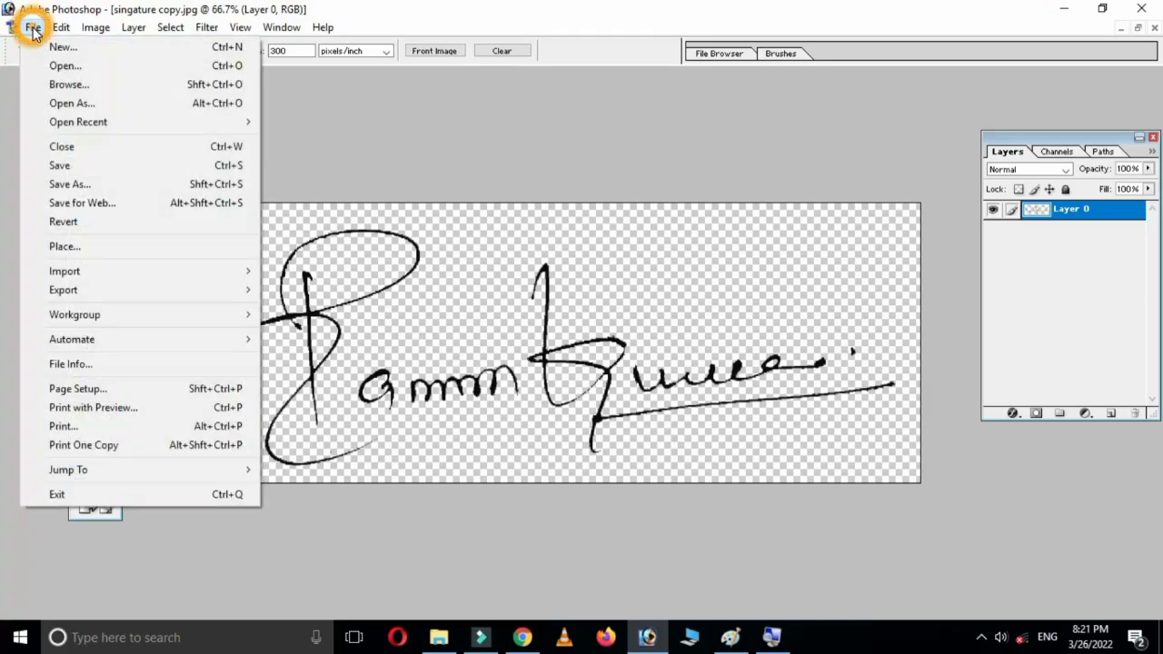
{"action": "left_click", "coordinate": [69, 184]}
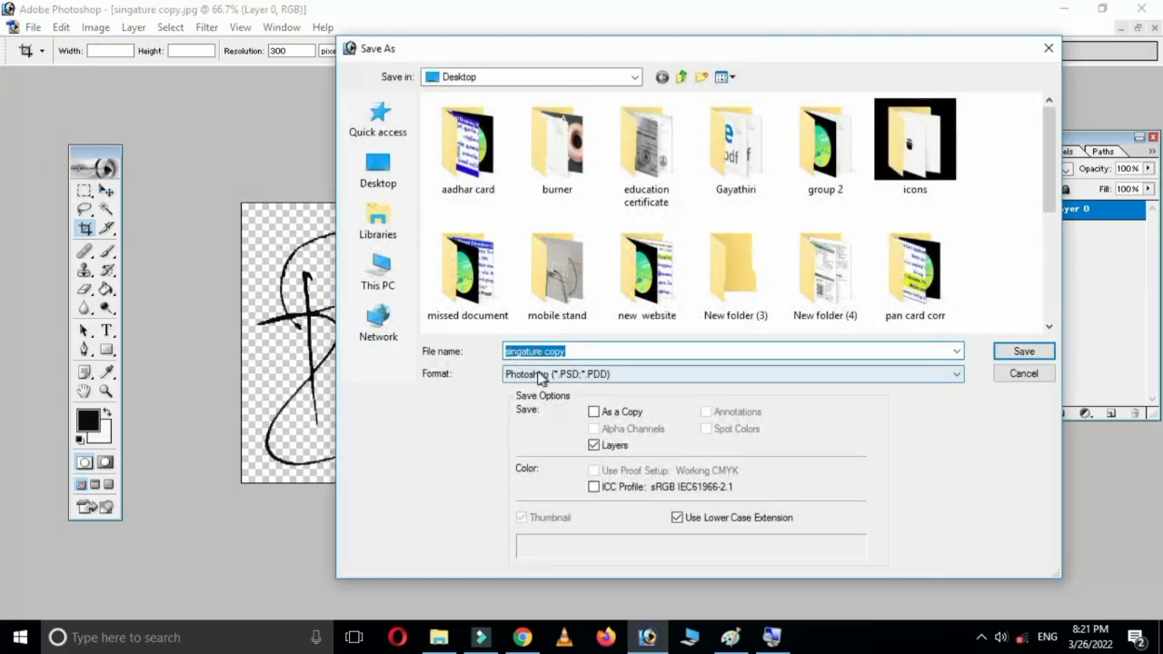
{"action": "left_click", "coordinate": [574, 351]}
{"action": "key", "text": "BackSpace"}
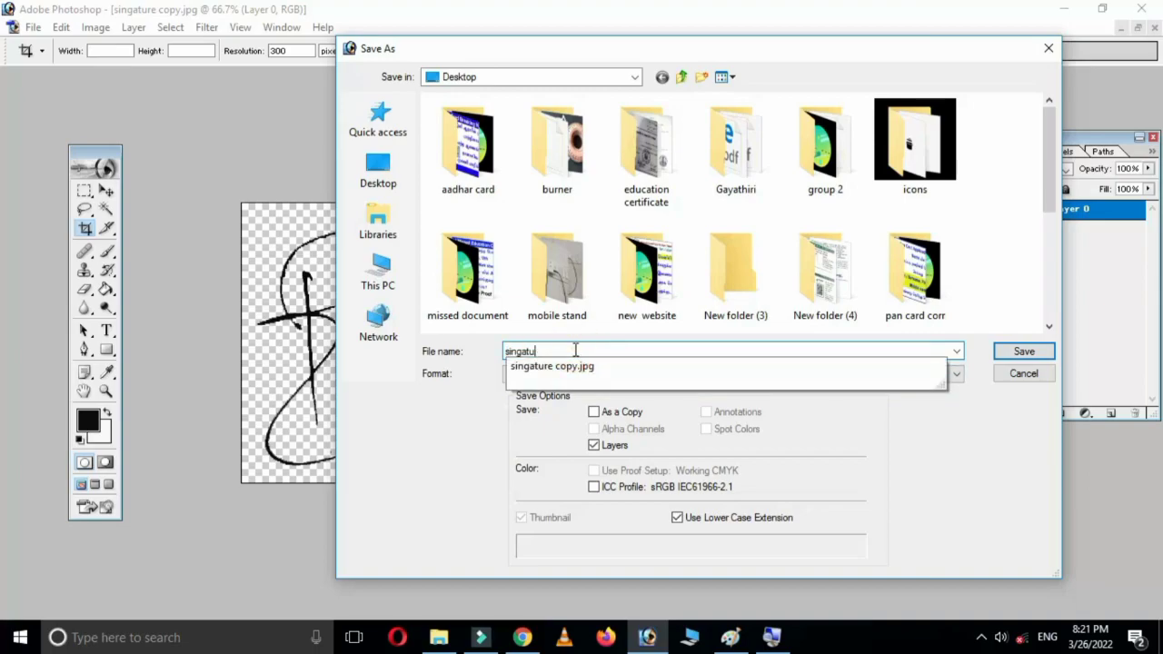
{"action": "key", "text": "BackSpace"}
{"action": "key", "text": "BackSpace"}
{"action": "key", "text": "BackSpace"}
{"action": "type", "text": "si"}
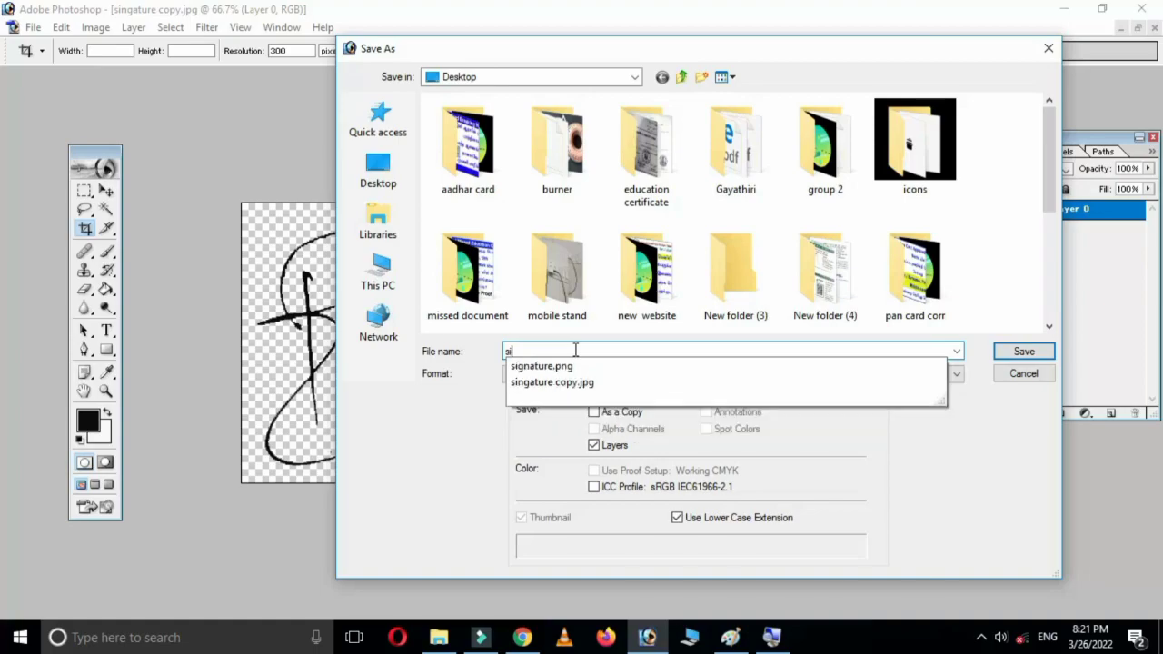
{"action": "type", "text": "gn"}
{"action": "left_click", "coordinate": [467, 446]}
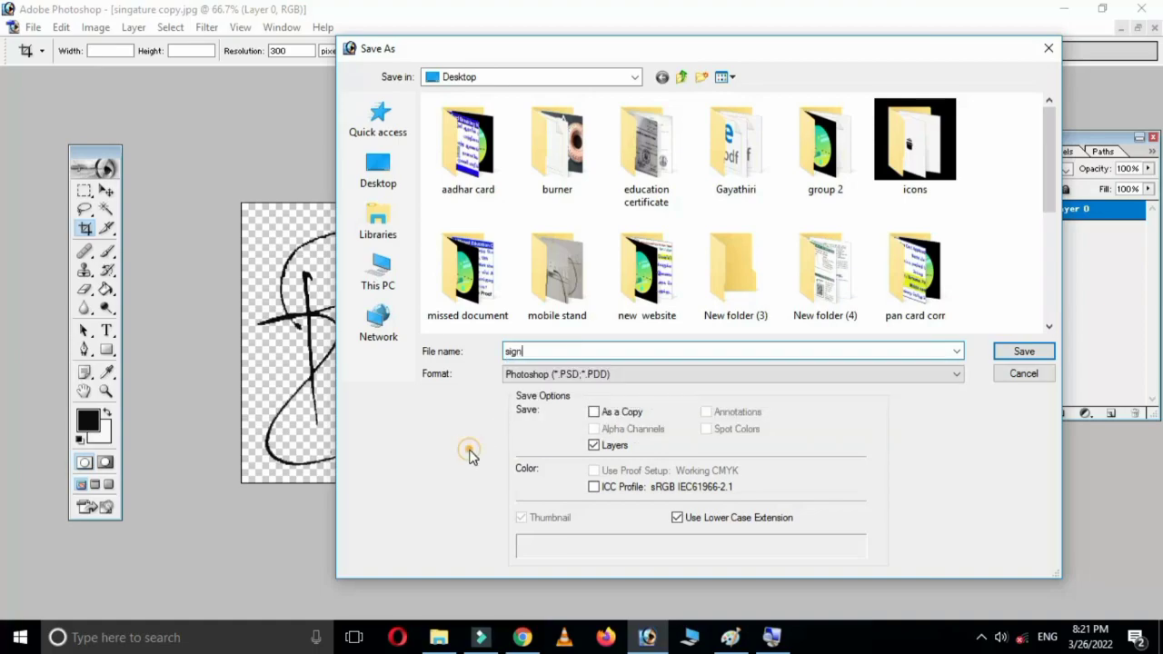
{"action": "left_click", "coordinate": [545, 373]}
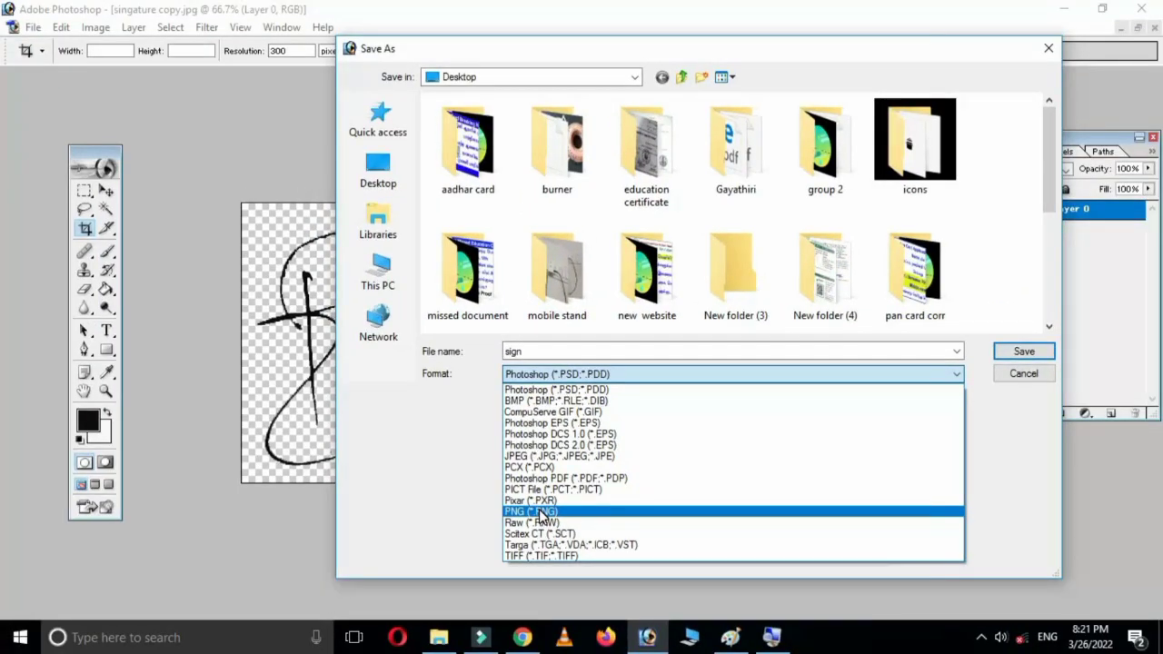
{"action": "left_click", "coordinate": [541, 511]}
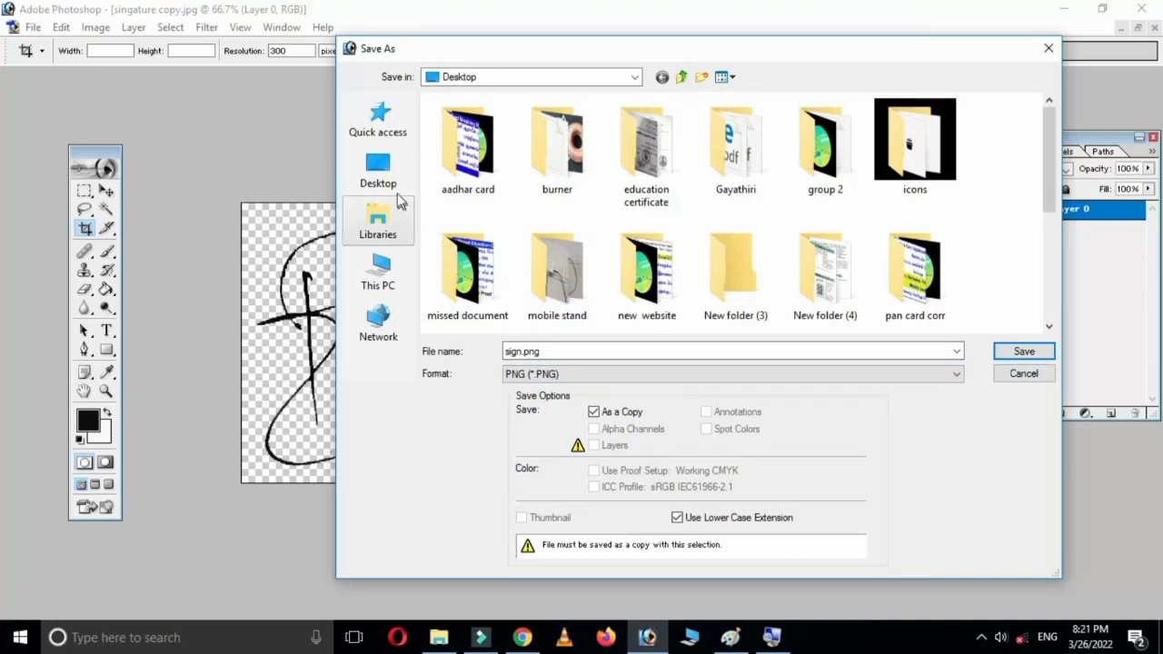
{"action": "left_click", "coordinate": [389, 179]}
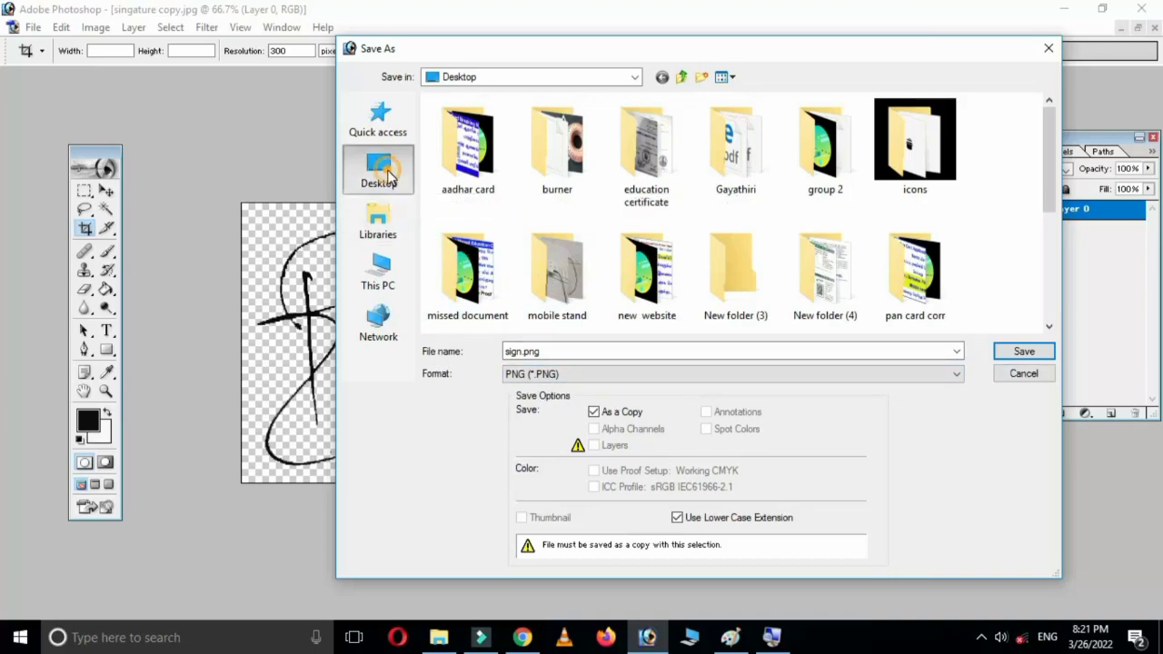
{"action": "left_click", "coordinate": [1008, 353]}
{"action": "left_click", "coordinate": [631, 304]}
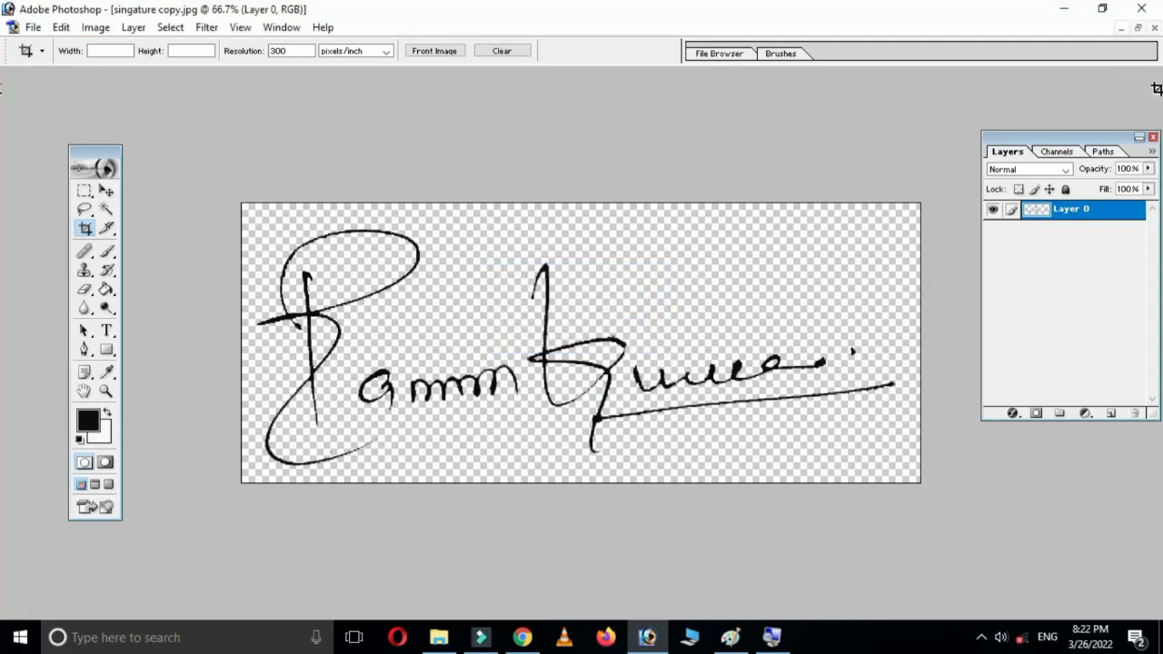
Open 'letter head.jpg' from the Desktop alongside the signature document.
{"action": "left_click", "coordinate": [1136, 27]}
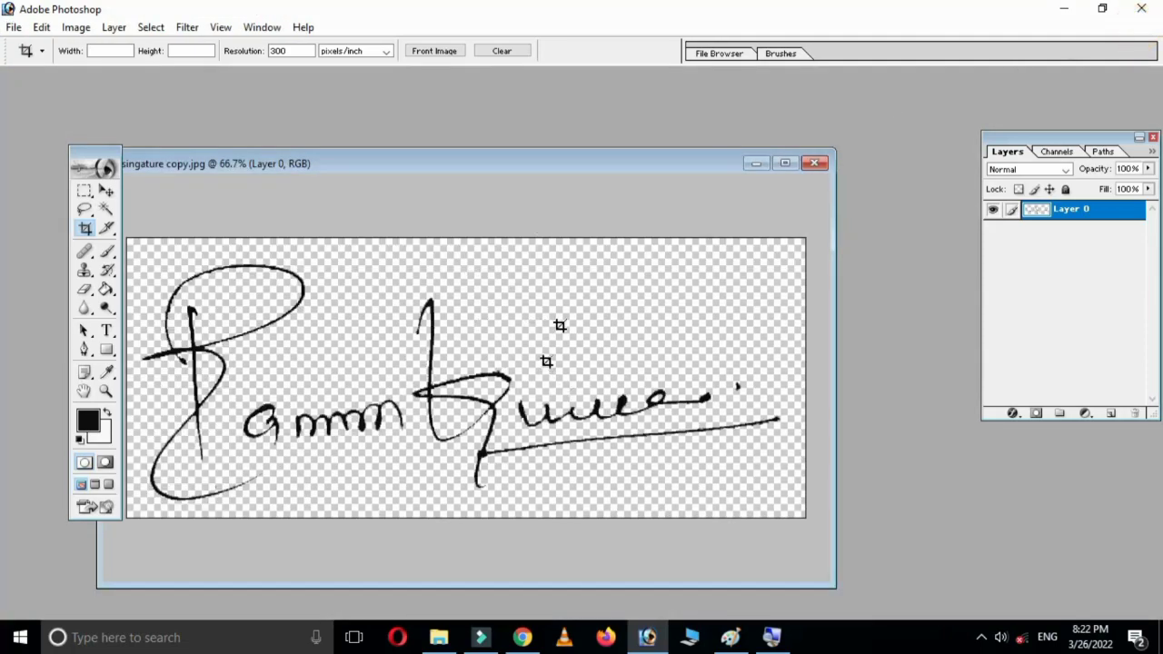
{"action": "left_click", "coordinate": [786, 165]}
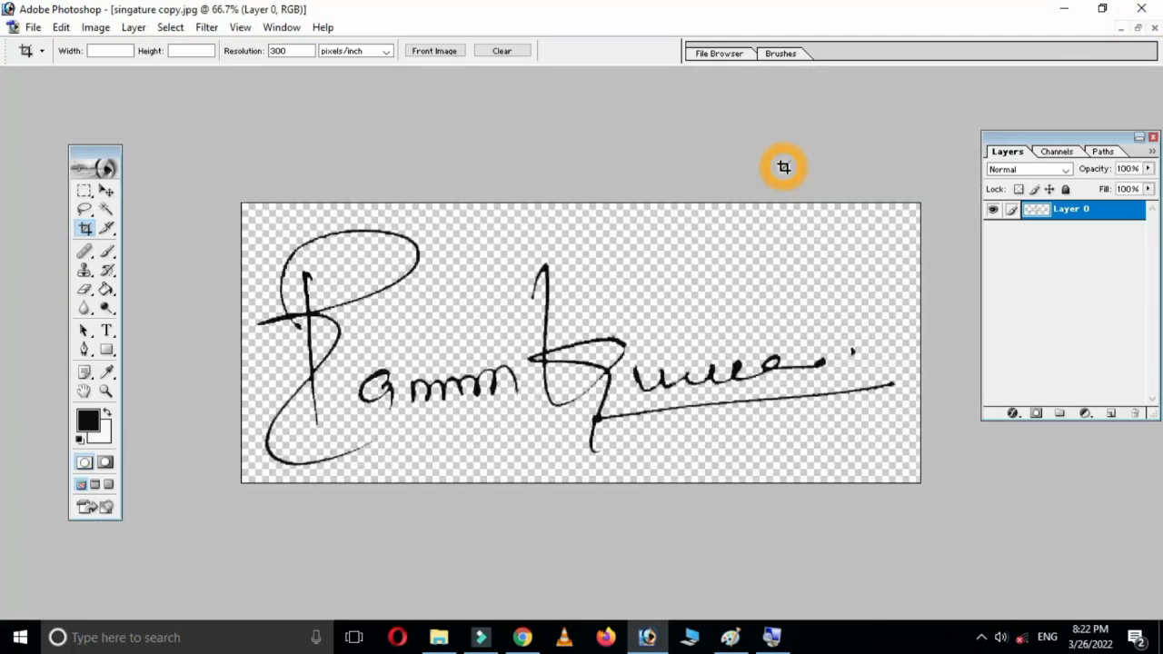
{"action": "left_click", "coordinate": [32, 27]}
{"action": "left_click", "coordinate": [72, 66]}
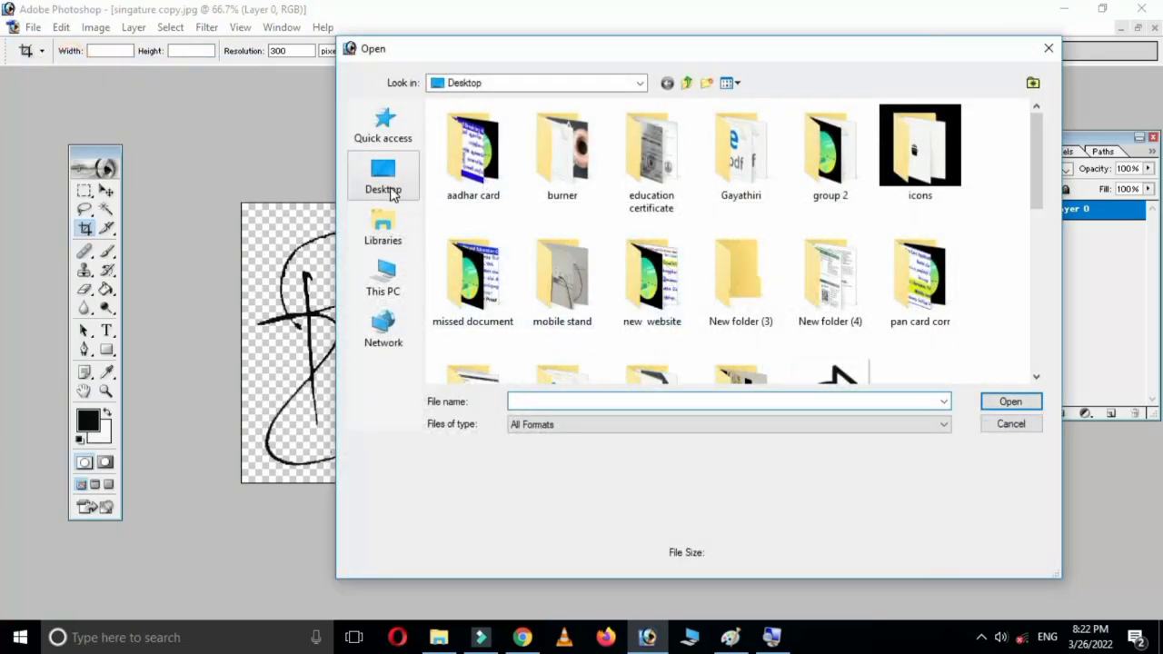
{"action": "left_click", "coordinate": [386, 185]}
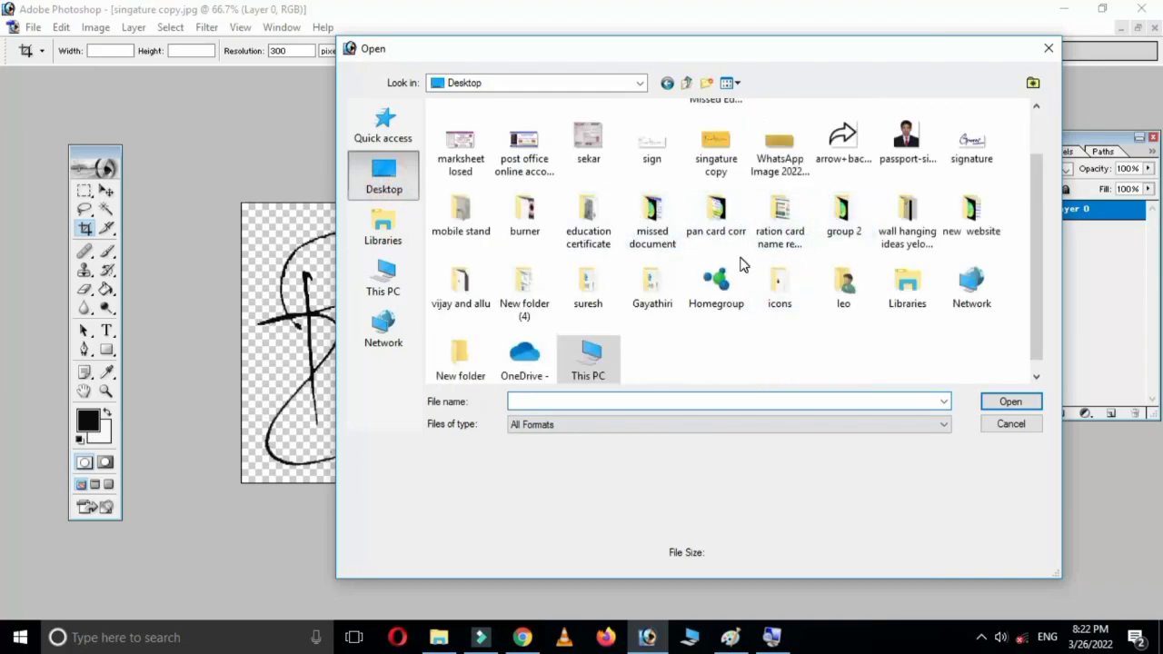
{"action": "scroll", "coordinate": [727, 254], "scroll_direction": "up", "scroll_amount": 1}
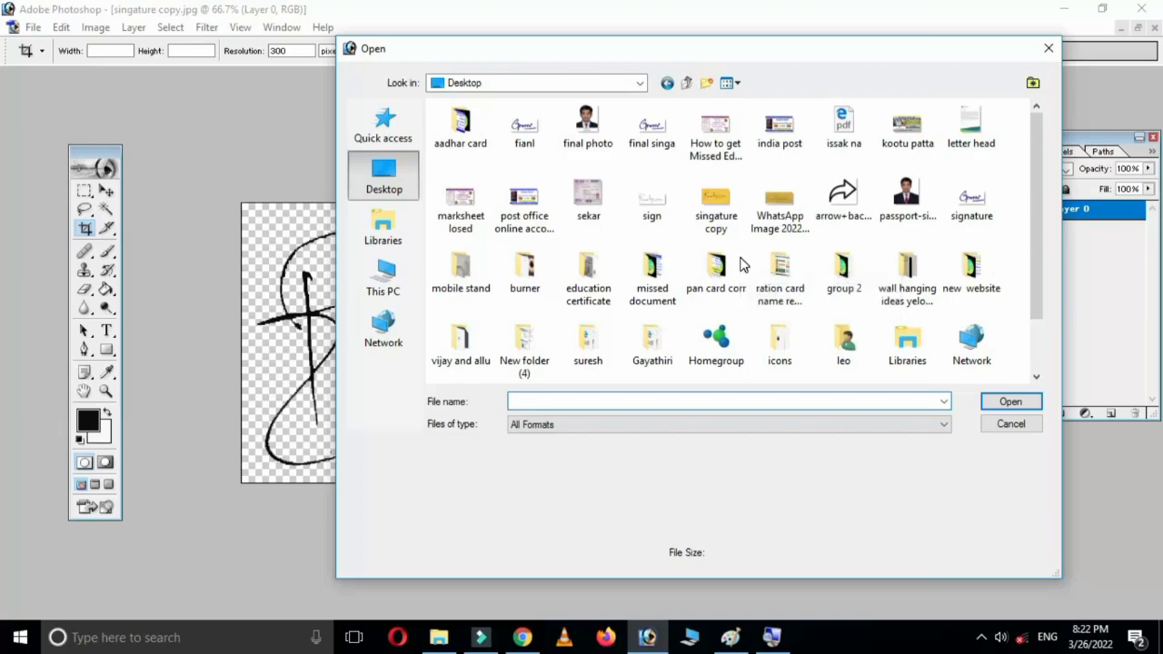
{"action": "left_click", "coordinate": [971, 127]}
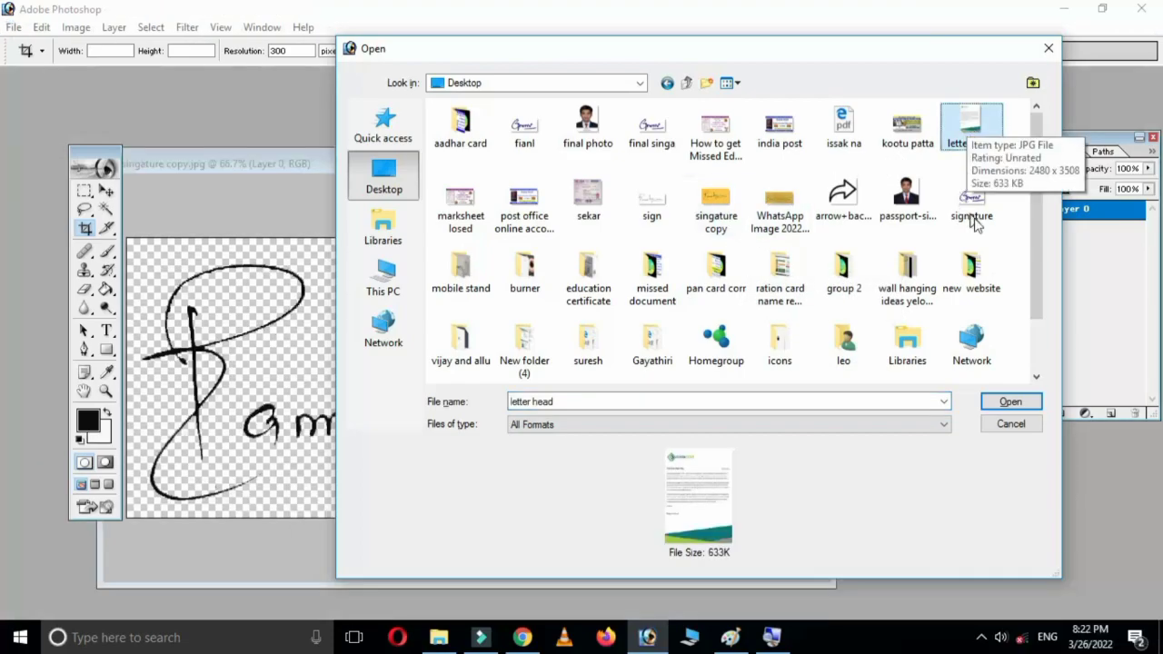
{"action": "left_click", "coordinate": [1010, 402]}
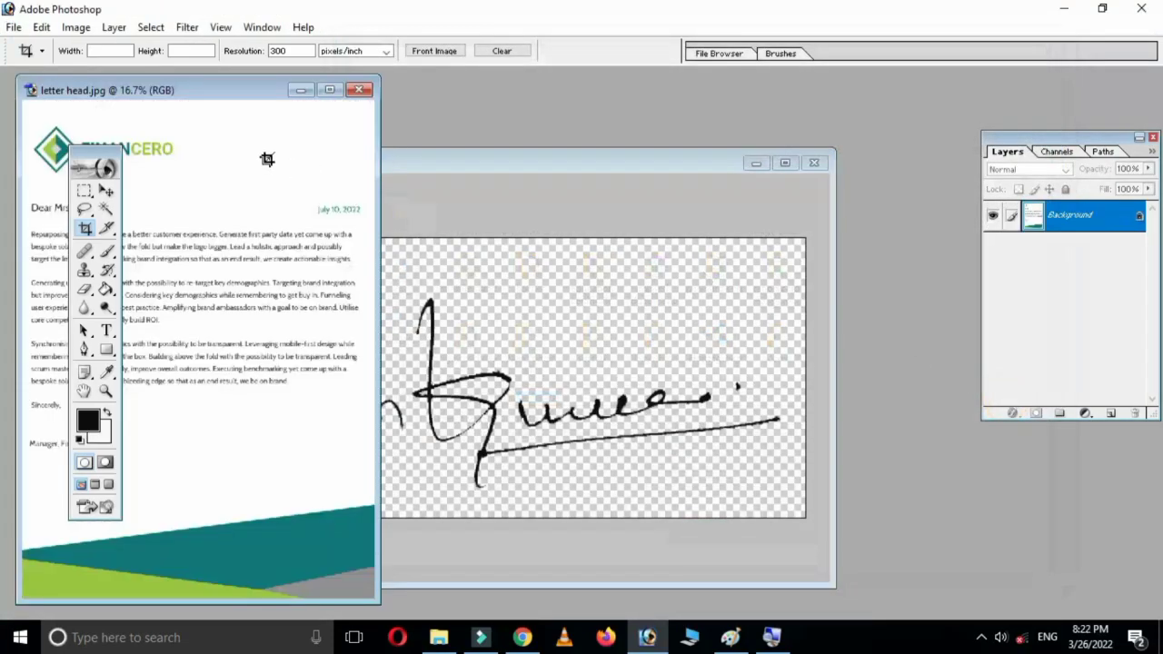
Zoom the letterhead to 50% on the 'Sincerely' and 'Manager, Financero' lines, then restore its window.
{"action": "left_click", "coordinate": [330, 89]}
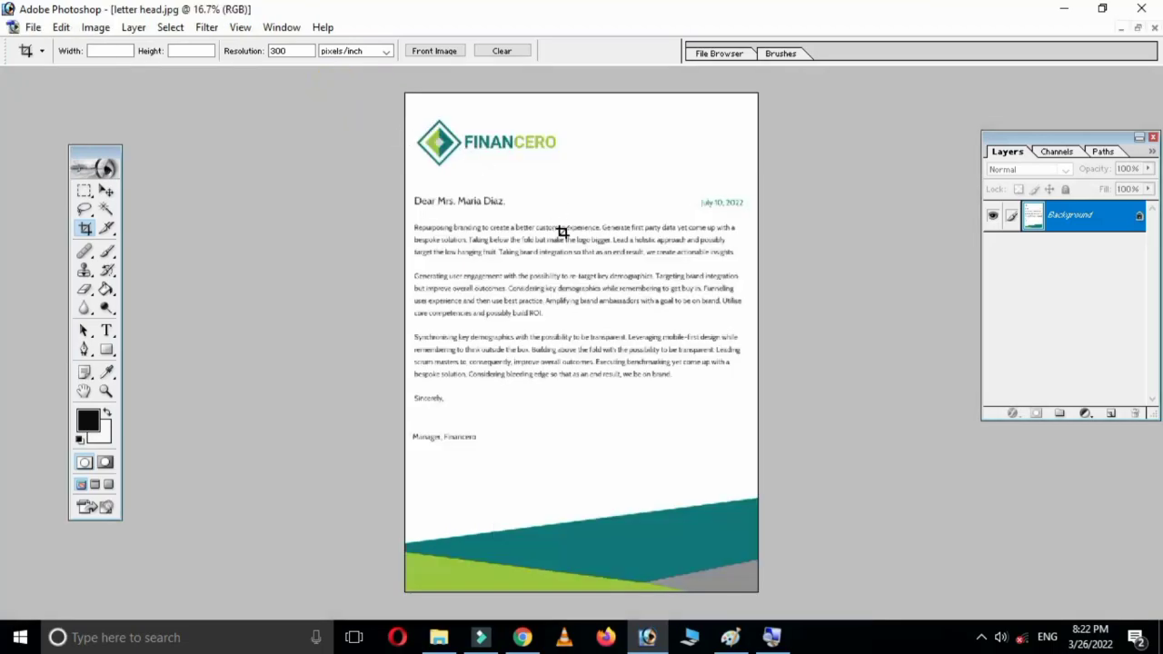
{"action": "key", "text": "ctrl+plus"}
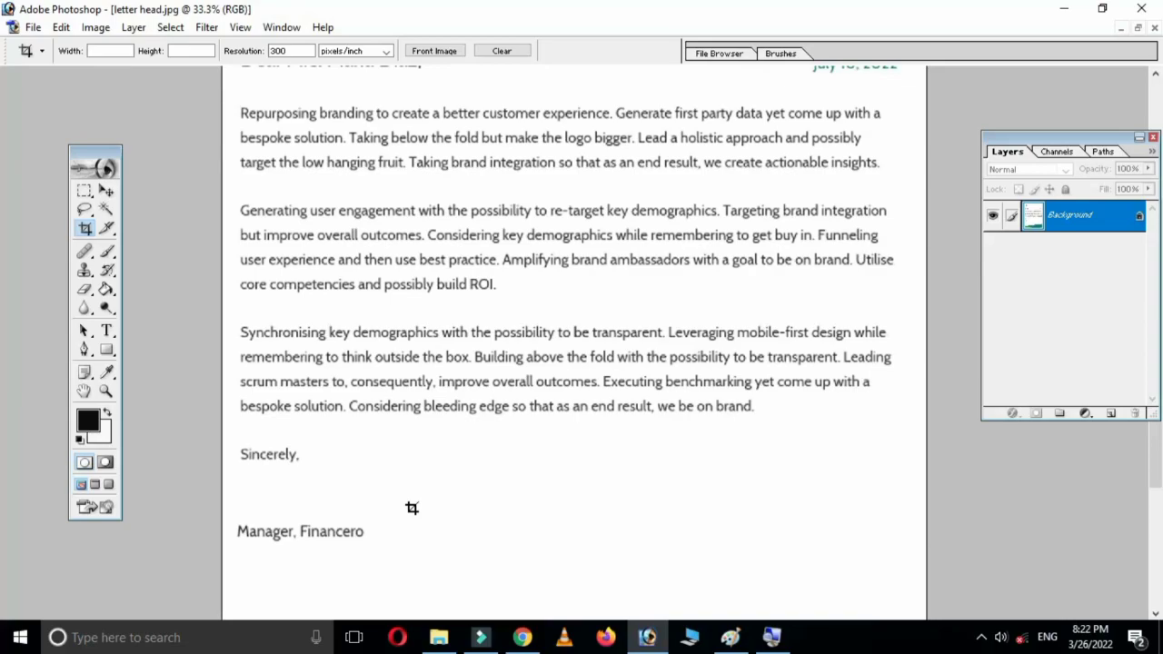
{"action": "key", "text": "v"}
{"action": "left_click_drag", "start_coordinate": [430, 548], "coordinate": [475, 485]}
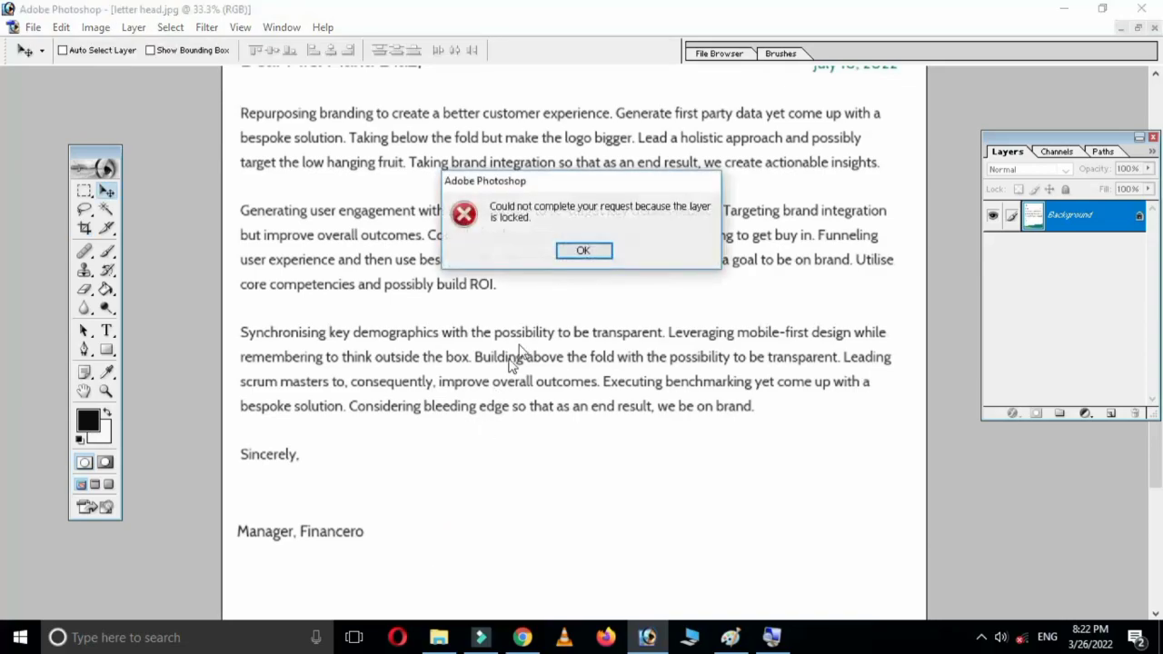
{"action": "left_click", "coordinate": [584, 251]}
{"action": "key", "text": "ctrl+plus"}
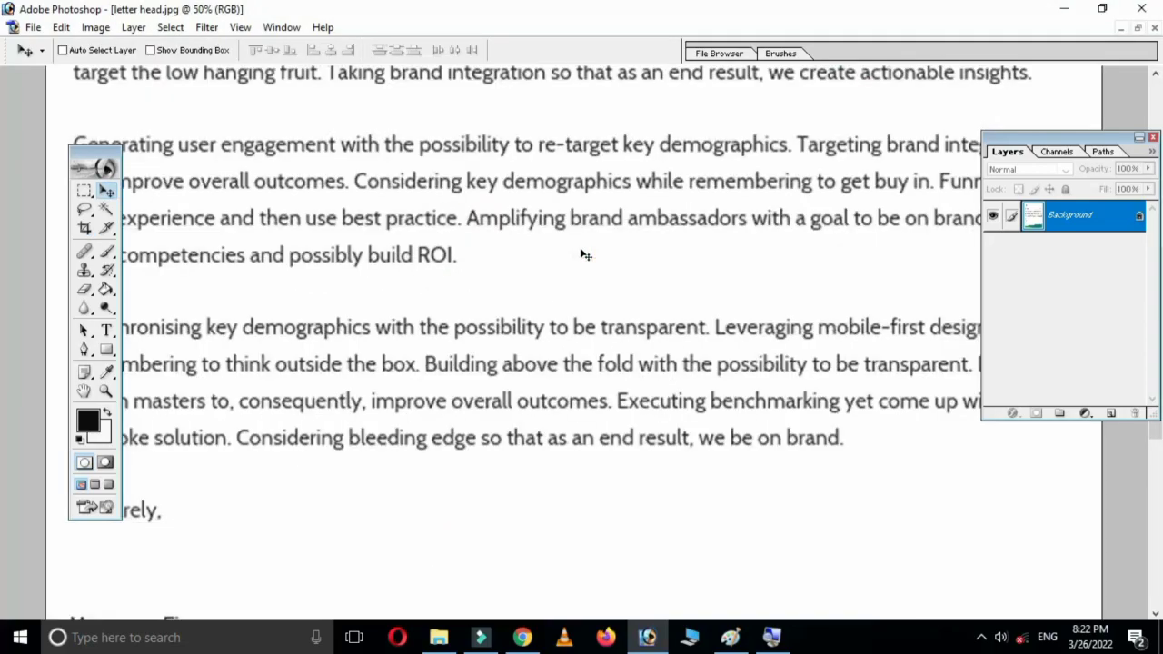
{"action": "scroll", "coordinate": [368, 525], "scroll_direction": "down", "scroll_amount": 3}
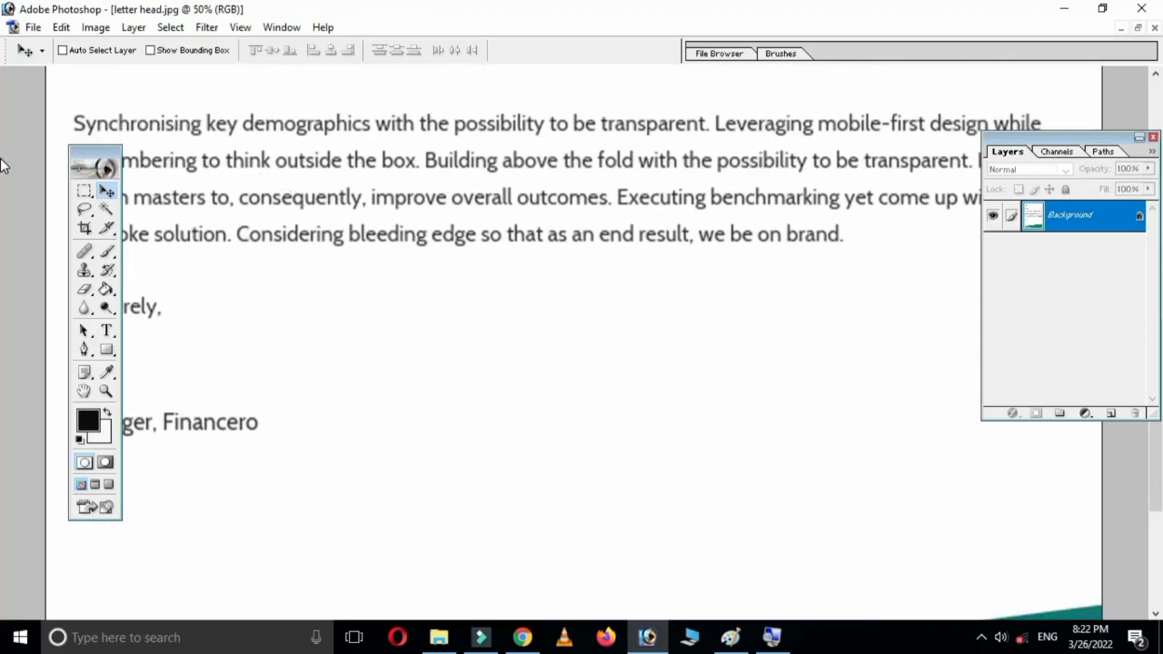
{"action": "left_click_drag", "start_coordinate": [101, 158], "coordinate": [918, 272]}
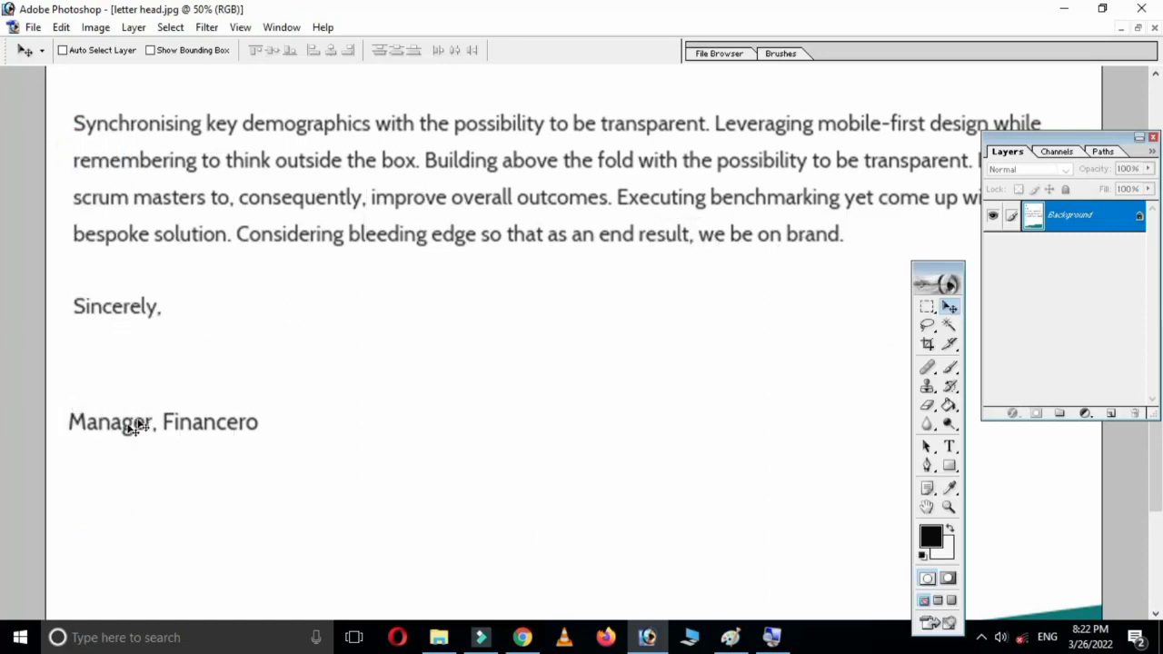
{"action": "left_click", "coordinate": [1137, 28]}
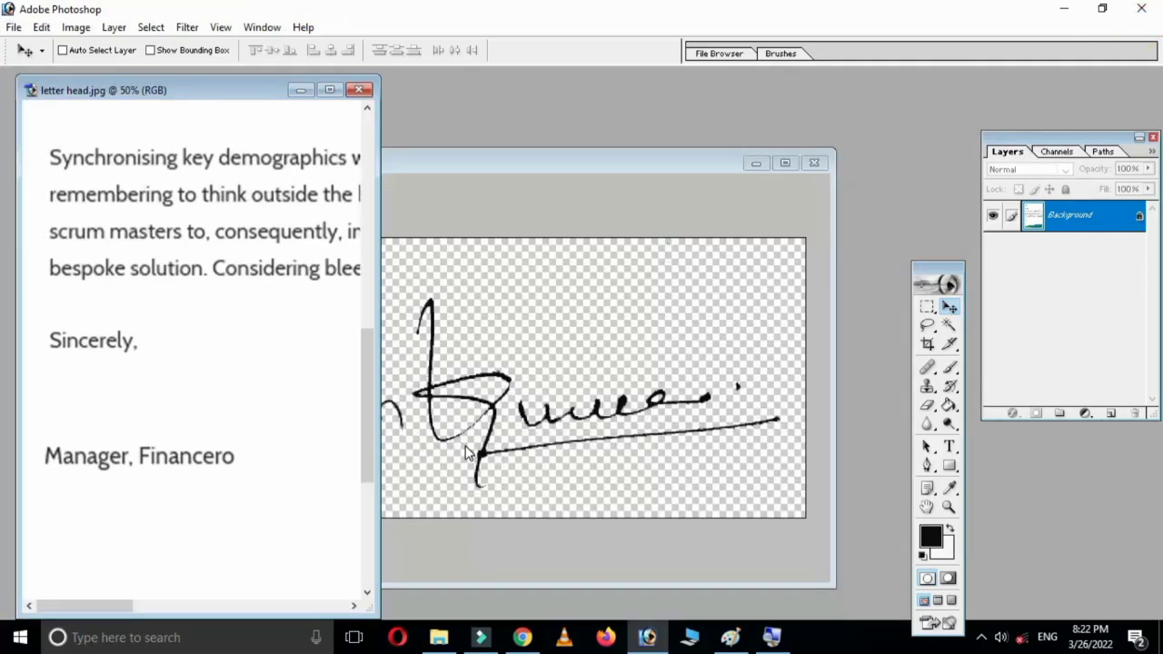
Drag the signature into the letterhead as Layer 1, just above 'Manager, Financero'.
{"action": "left_click", "coordinate": [540, 420]}
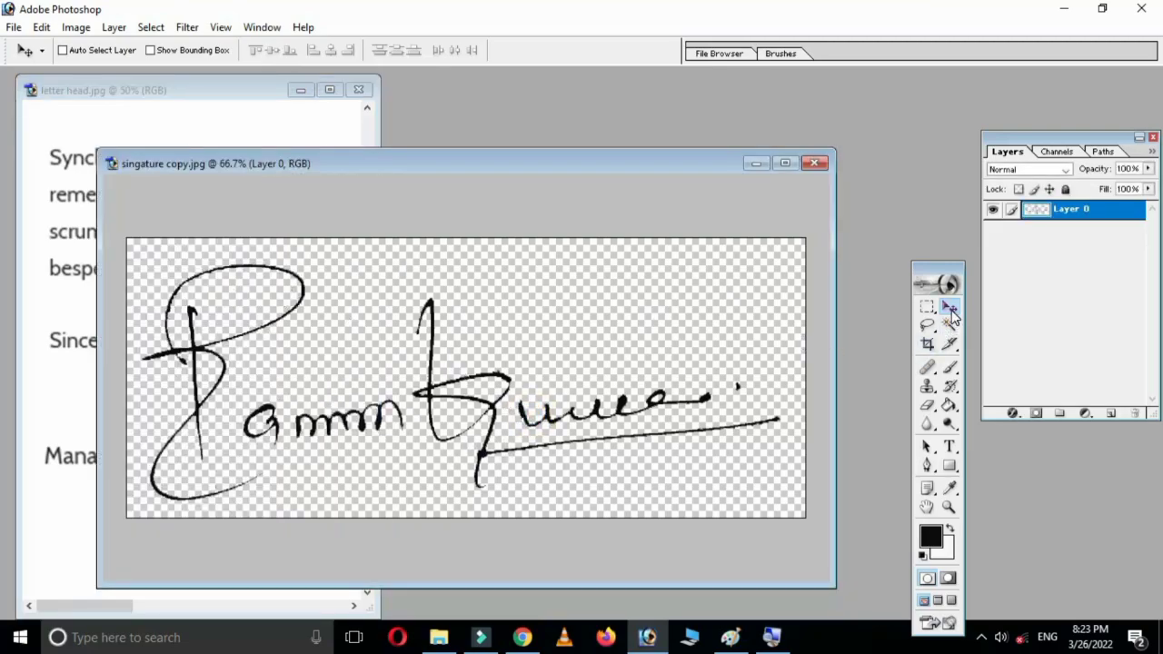
{"action": "mouse_move", "coordinate": [482, 430]}
{"action": "left_mouse_down"}
{"action": "mouse_move", "coordinate": [201, 382]}
{"action": "mouse_move", "coordinate": [78, 376]}
{"action": "mouse_move", "coordinate": [121, 409]}
{"action": "left_mouse_up"}
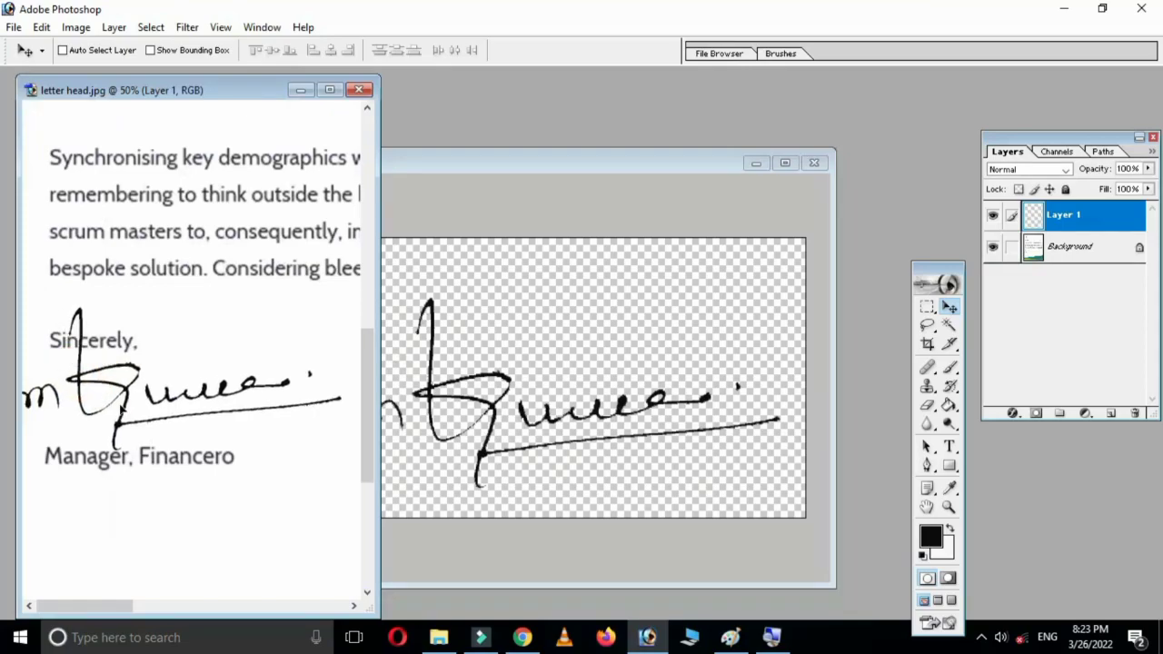
{"action": "left_click", "coordinate": [330, 89]}
{"action": "left_click_drag", "start_coordinate": [191, 362], "coordinate": [402, 376]}
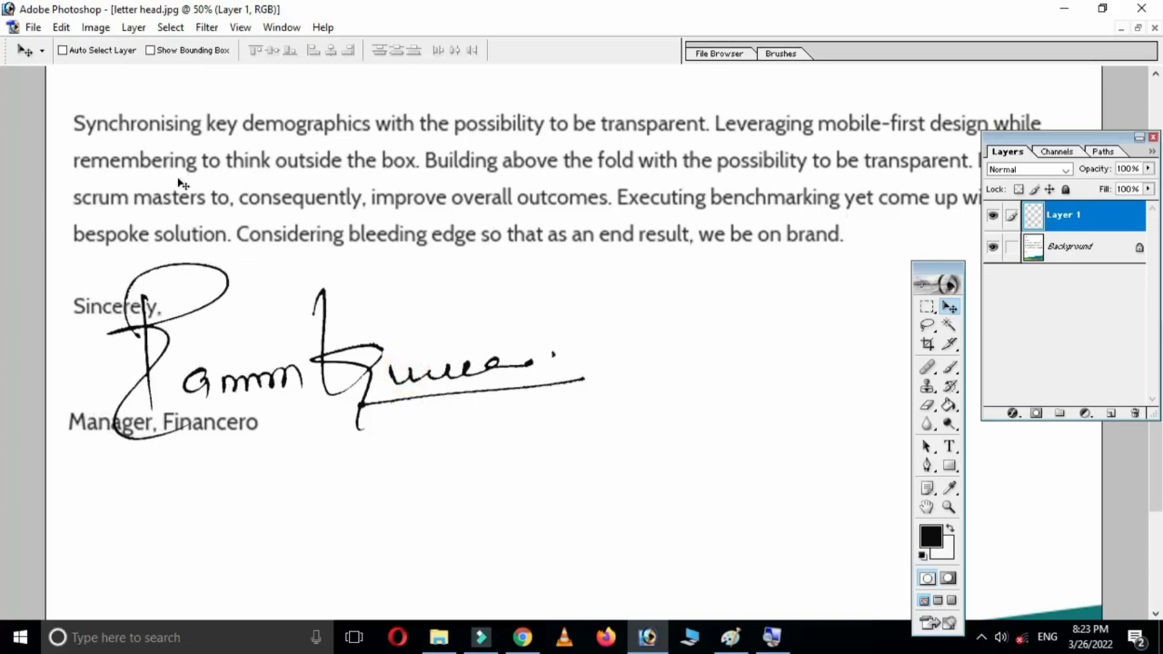
Free-transform the signature down to about 40% and move it just under 'Sincerely,'.
{"action": "key", "text": "ctrl+t"}
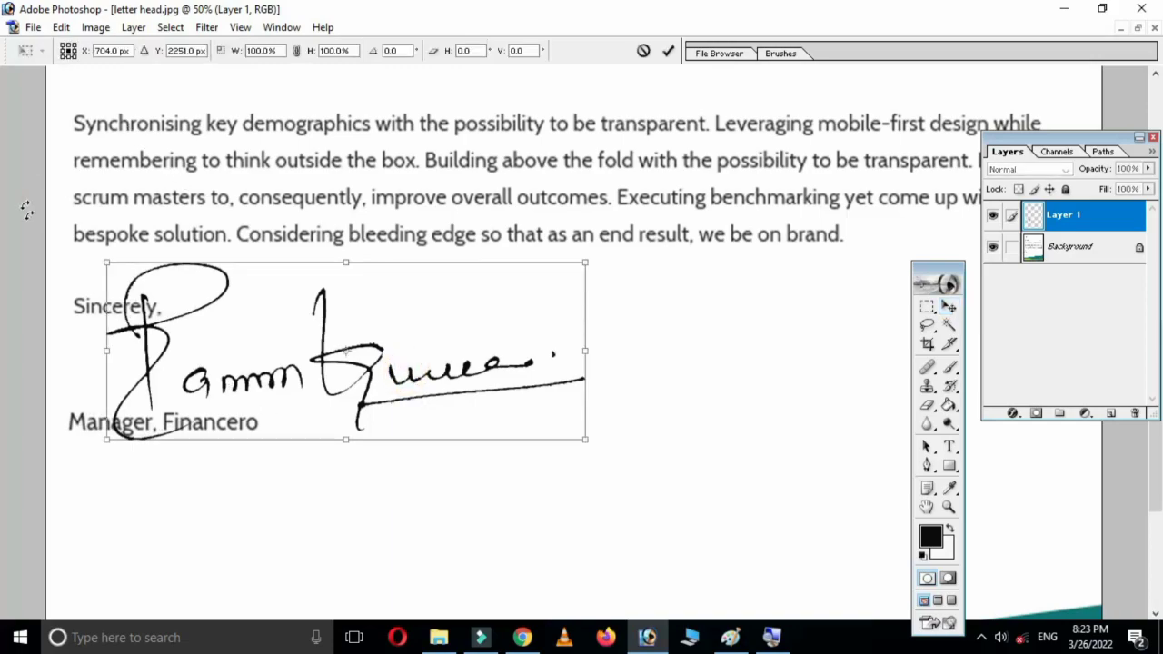
{"action": "left_click_drag", "start_coordinate": [106, 262], "coordinate": [200, 306]}
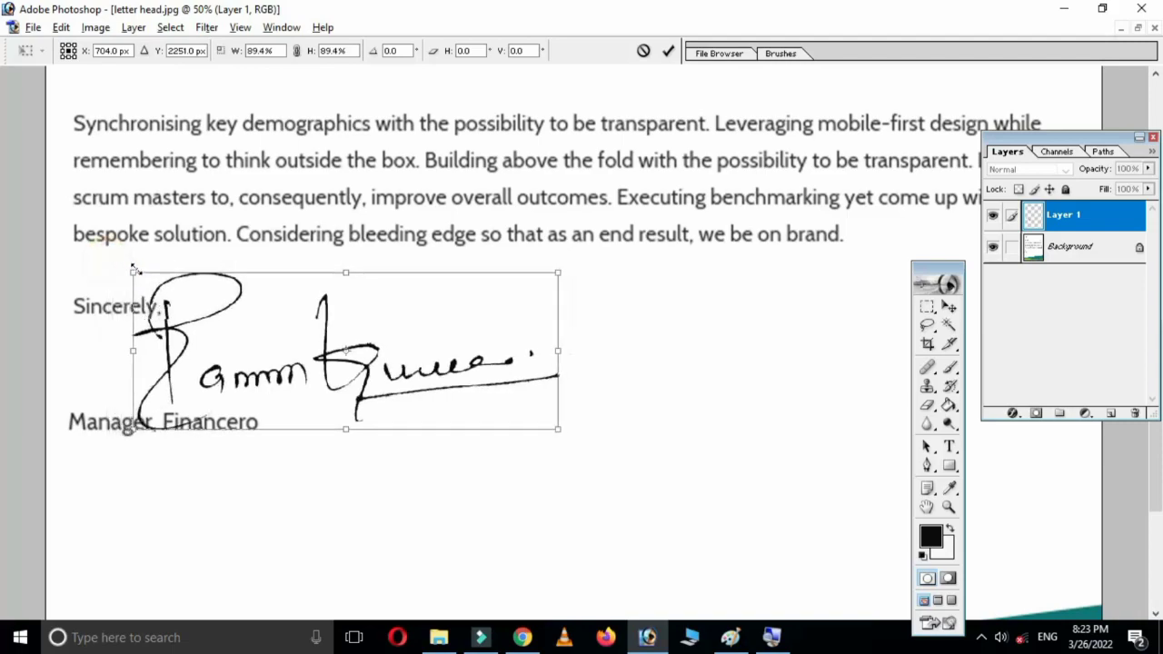
{"action": "left_click_drag", "start_coordinate": [332, 384], "coordinate": [172, 396]}
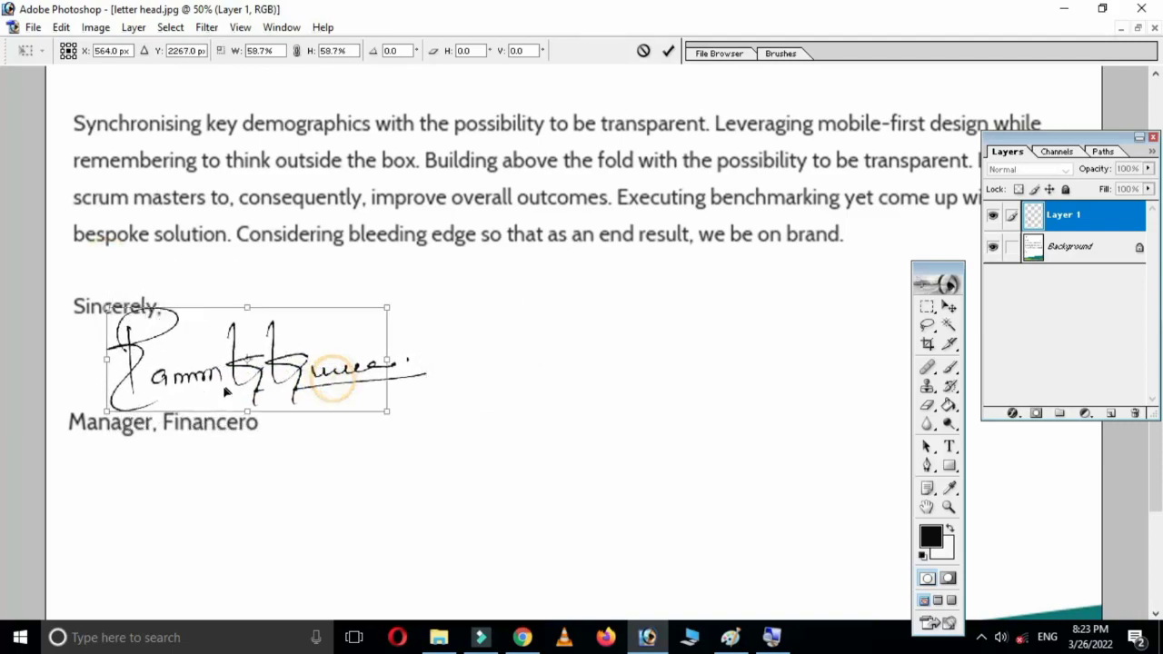
{"action": "mouse_move", "coordinate": [329, 311]}
{"action": "left_mouse_down"}
{"action": "mouse_move", "coordinate": [270, 336]}
{"action": "mouse_move", "coordinate": [283, 326]}
{"action": "left_mouse_up"}
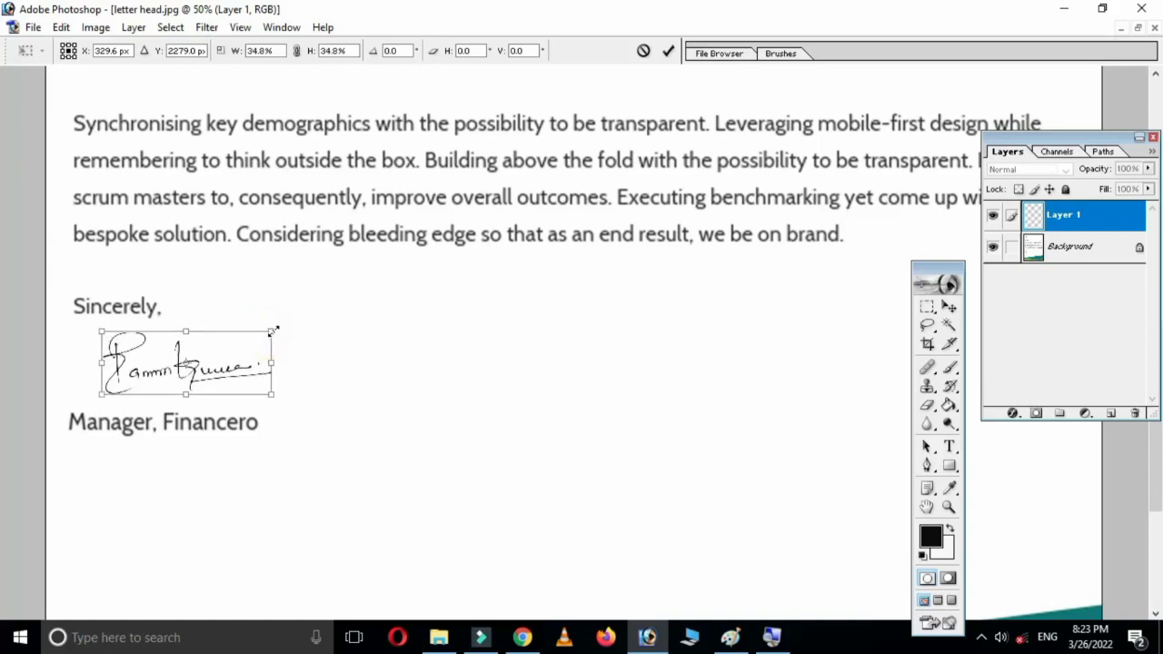
{"action": "left_click_drag", "start_coordinate": [219, 373], "coordinate": [198, 376]}
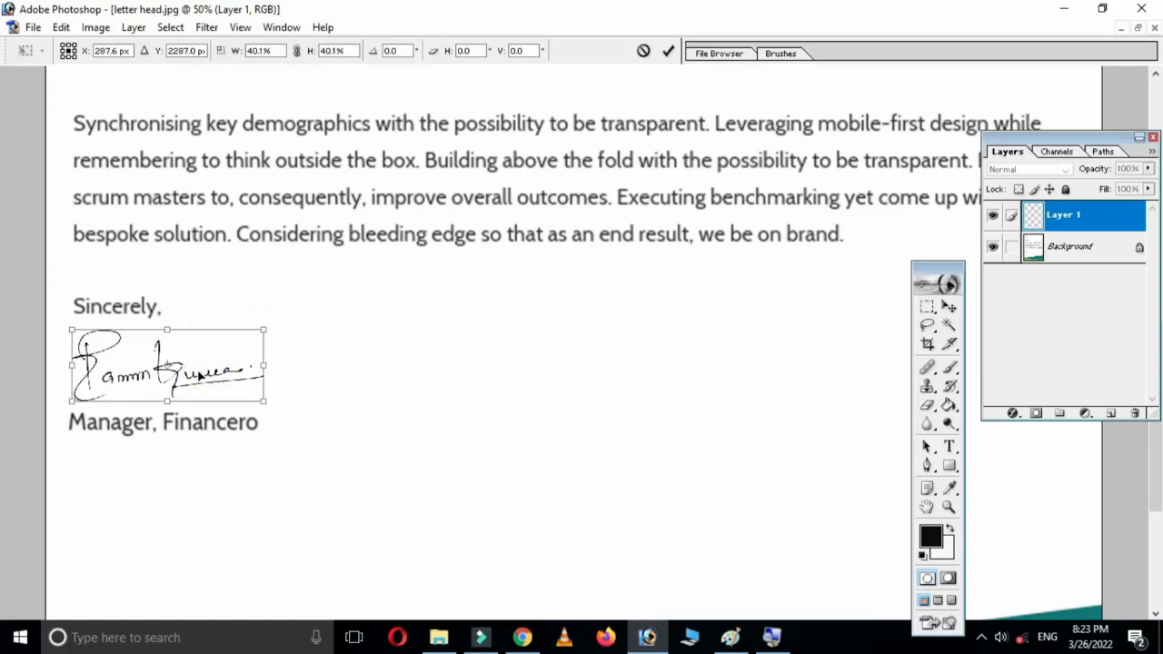
Undo the slight tilt and nudge the level signature down-left above 'Manager, Financero', then commit at 40.1%.
{"action": "left_click_drag", "start_coordinate": [287, 372], "coordinate": [287, 380]}
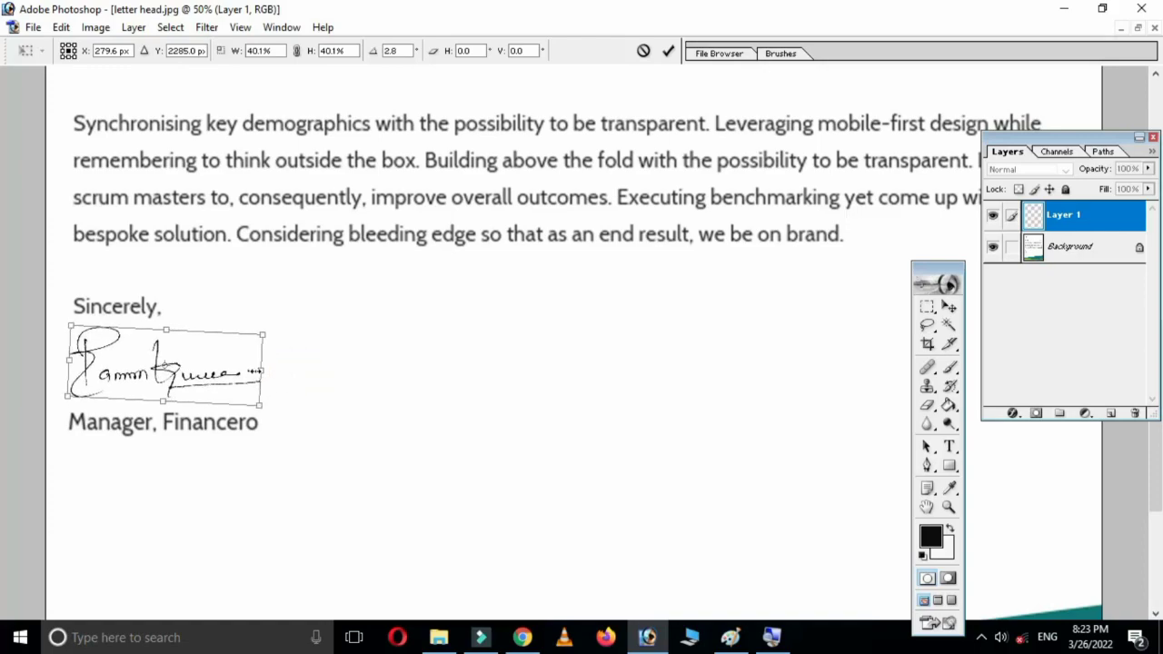
{"action": "key", "text": "ctrl+z"}
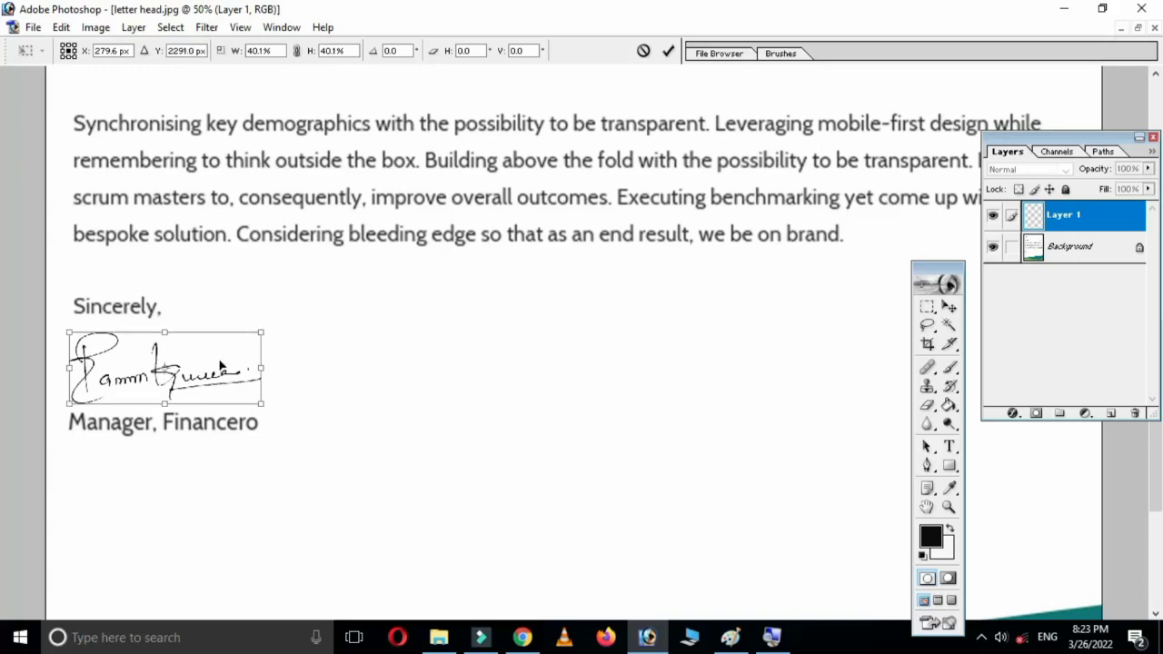
{"action": "key", "text": "Down"}
{"action": "key", "text": "Down"}
{"action": "key", "text": "Down"}
{"action": "key", "text": "Right"}
{"action": "key", "text": "Left"}
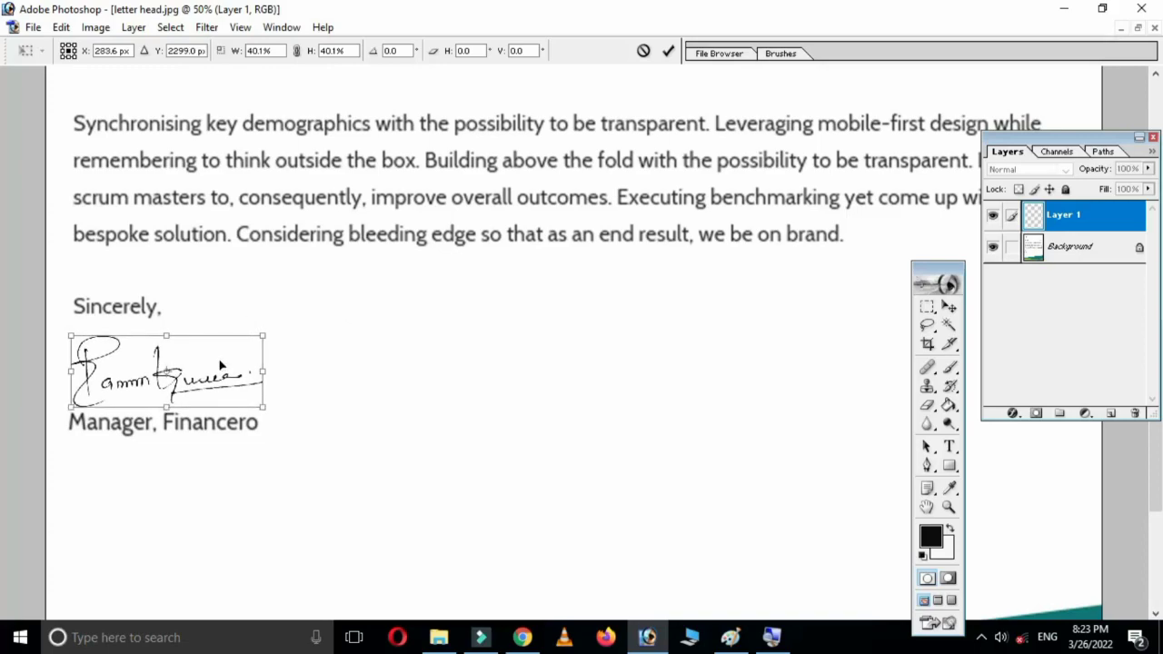
{"action": "key", "text": "Down"}
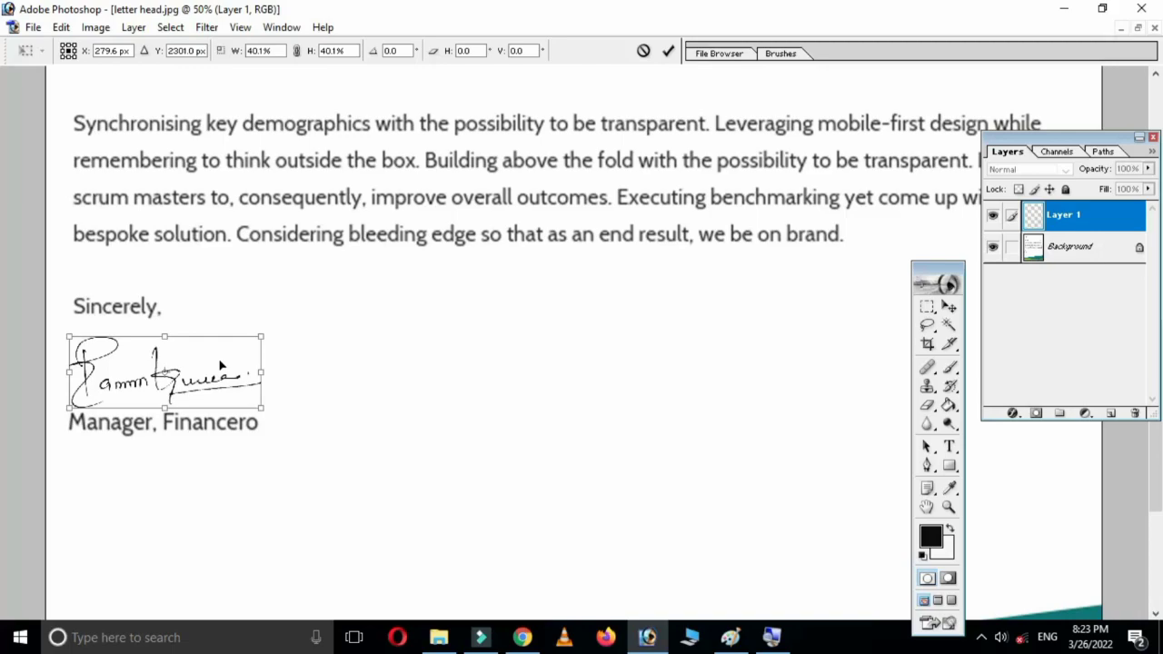
{"action": "key", "text": "Return"}
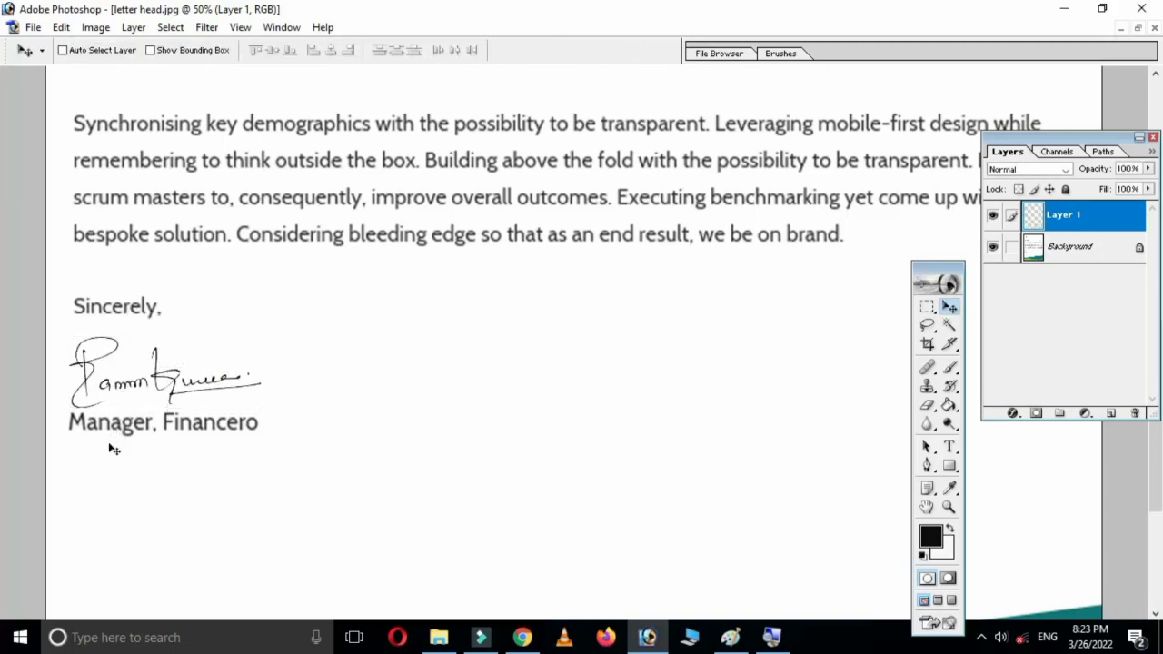
Apply Levels to the zoomed-in signature with midtone input 0.80 and output white 55.
{"action": "key", "text": "ctrl+plus"}
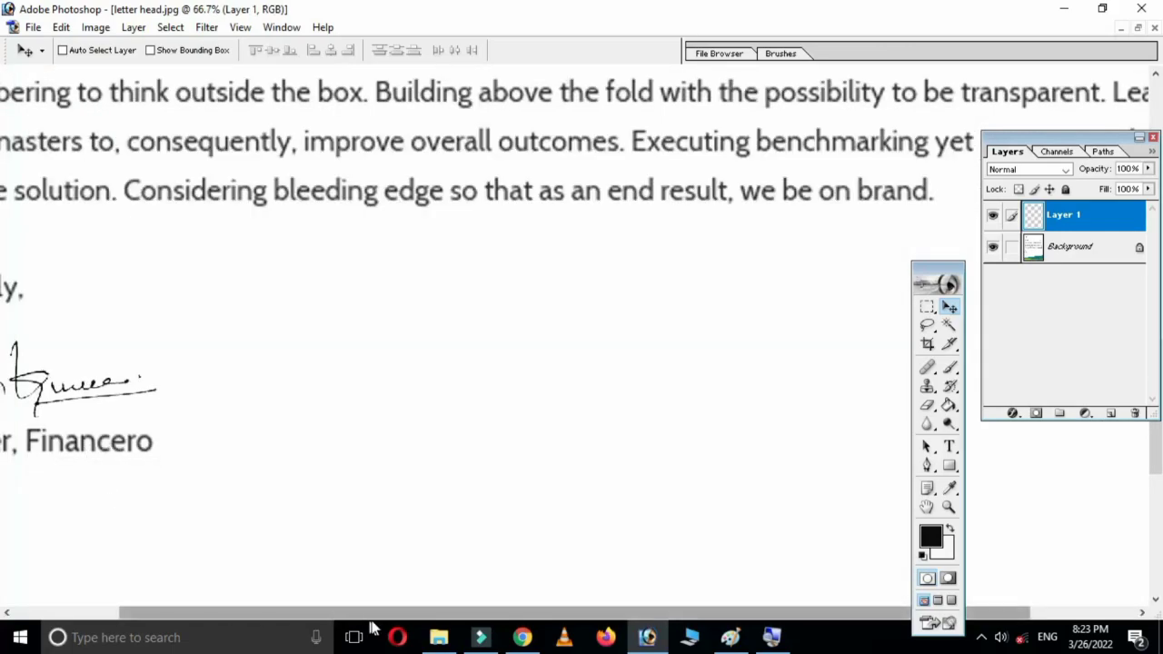
{"action": "left_click_drag", "start_coordinate": [385, 613], "coordinate": [118, 609]}
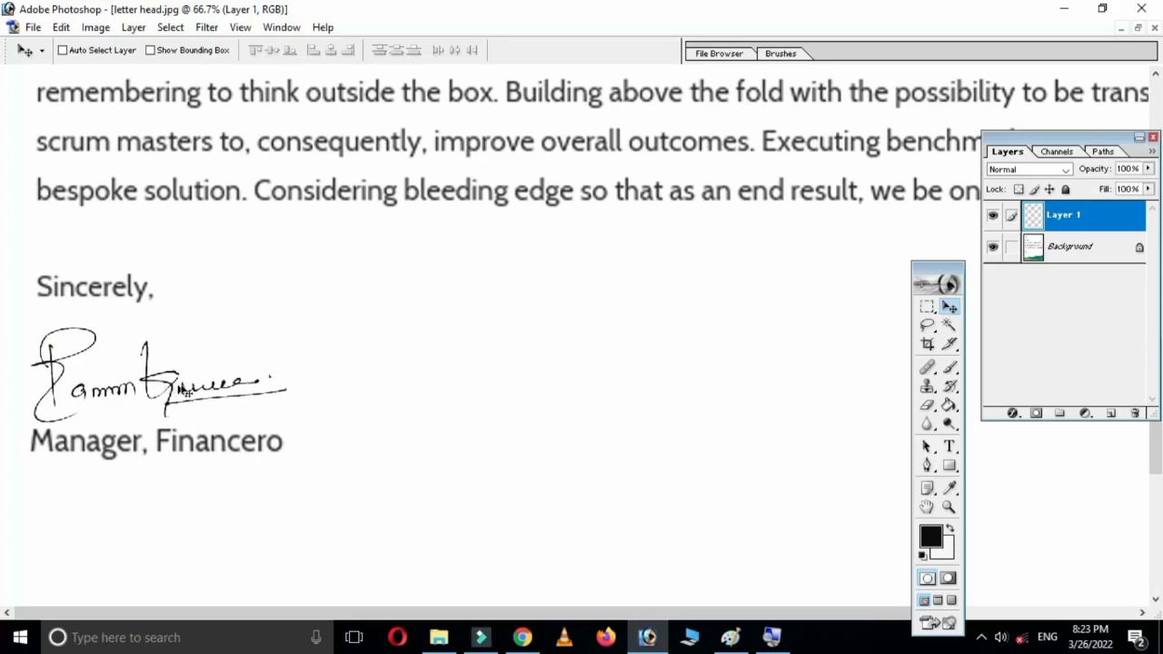
{"action": "key", "text": "ctrl+l"}
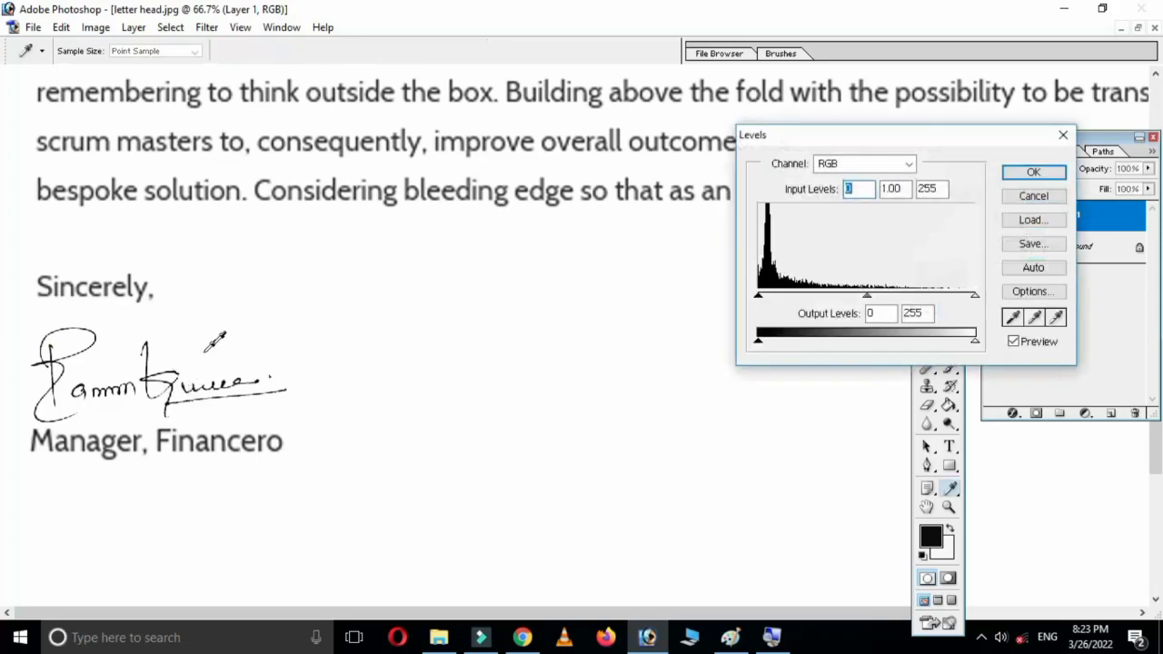
{"action": "mouse_move", "coordinate": [759, 297]}
{"action": "left_mouse_down"}
{"action": "mouse_move", "coordinate": [819, 297]}
{"action": "mouse_move", "coordinate": [758, 297]}
{"action": "left_mouse_up"}
{"action": "left_click_drag", "start_coordinate": [869, 297], "coordinate": [882, 297]}
{"action": "mouse_move", "coordinate": [759, 340]}
{"action": "left_mouse_down"}
{"action": "mouse_move", "coordinate": [864, 340]}
{"action": "mouse_move", "coordinate": [759, 341]}
{"action": "left_mouse_up"}
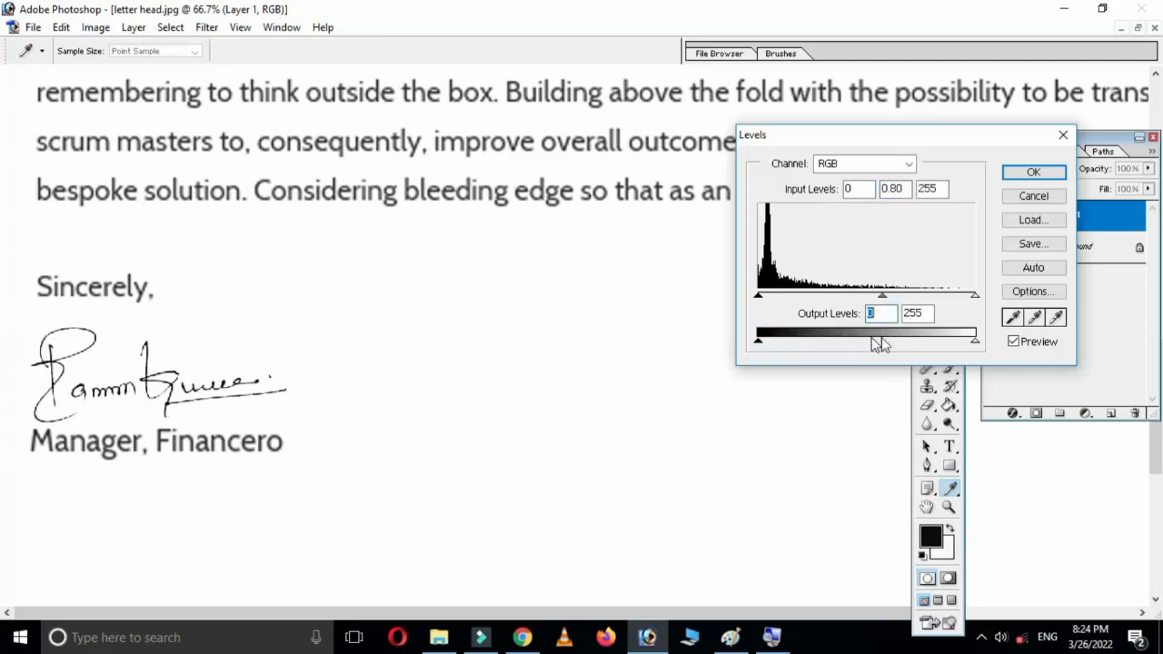
{"action": "mouse_move", "coordinate": [975, 340]}
{"action": "left_mouse_down"}
{"action": "mouse_move", "coordinate": [781, 339]}
{"action": "mouse_move", "coordinate": [815, 339]}
{"action": "left_mouse_up"}
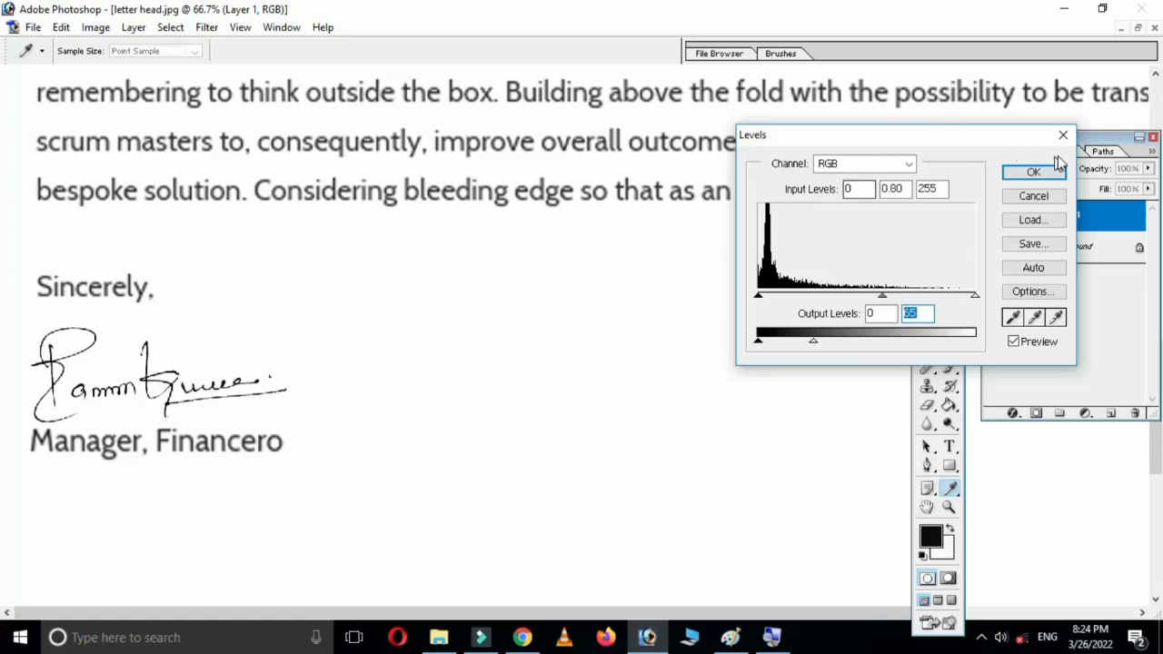
{"action": "left_click", "coordinate": [1033, 173]}
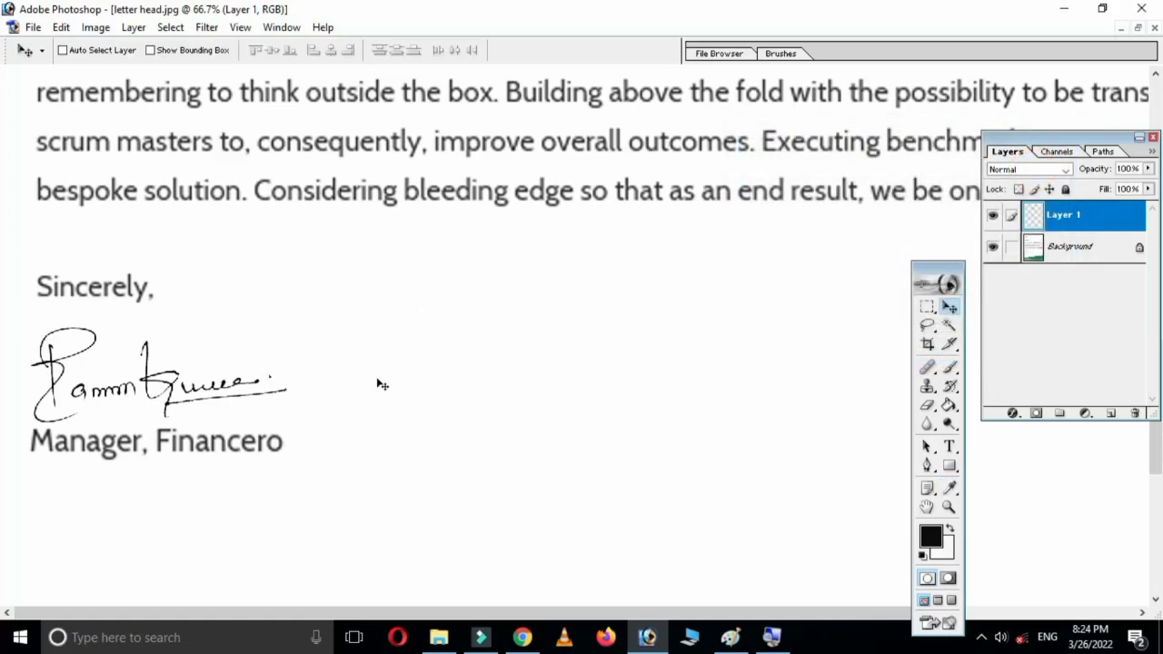
{"action": "key", "text": "ctrl+minus"}
{"action": "key", "text": "ctrl+minus"}
{"action": "key", "text": "ctrl+minus"}
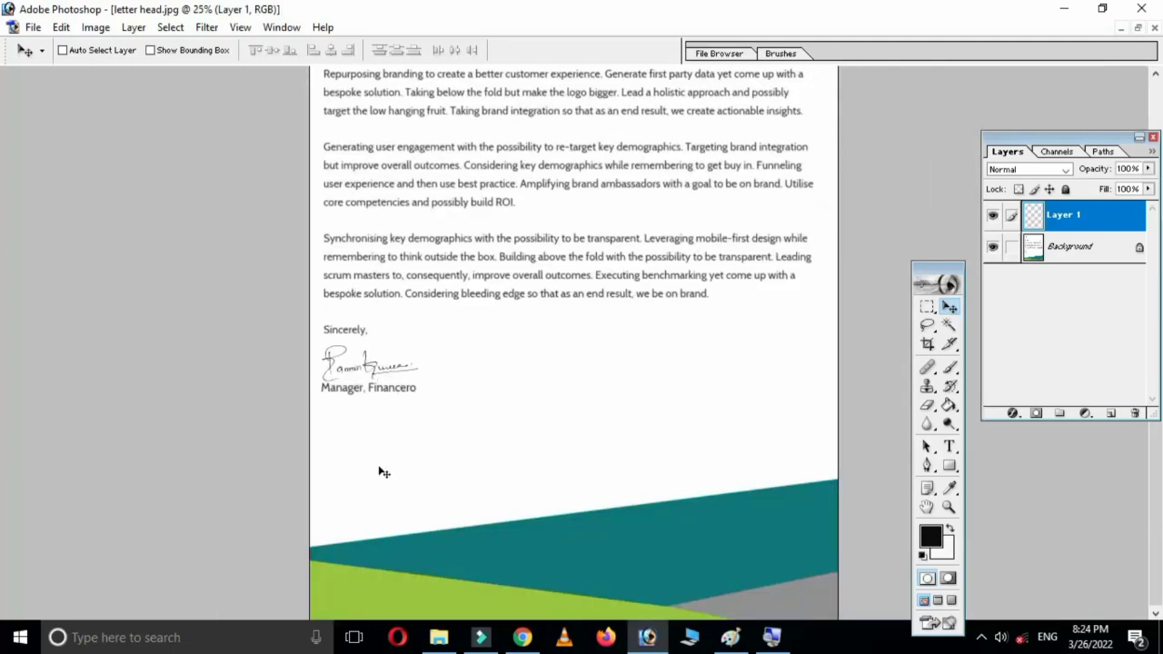
{"action": "scroll", "coordinate": [383, 470], "scroll_direction": "up", "scroll_amount": 2}
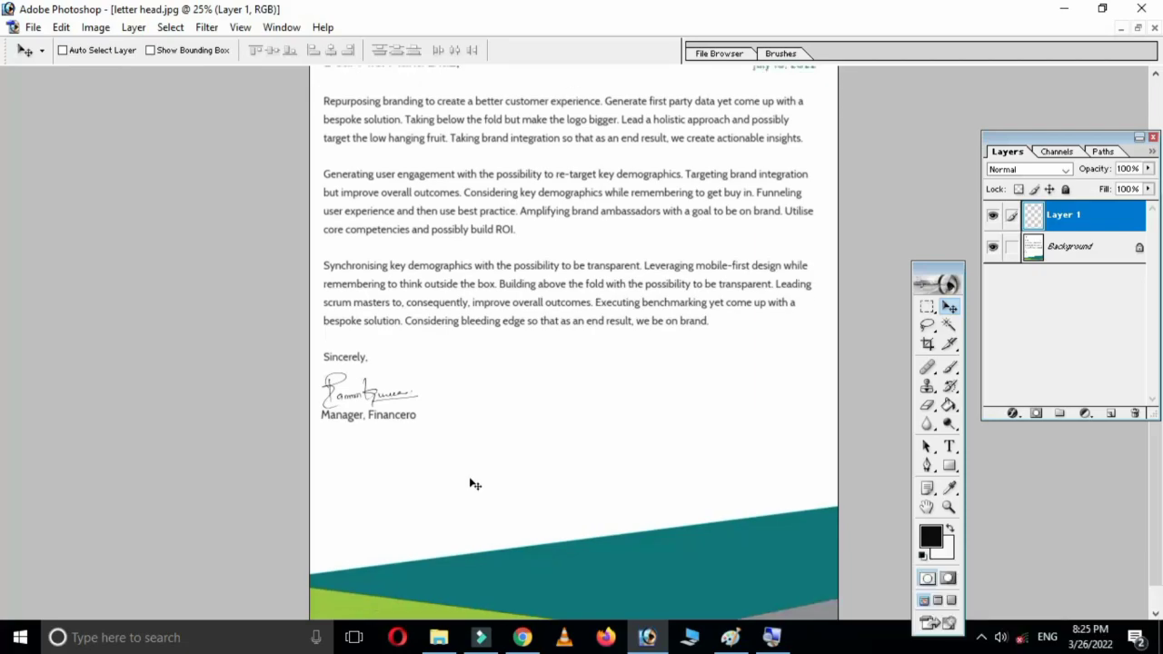
{"action": "scroll", "coordinate": [470, 480], "scroll_direction": "up", "scroll_amount": 2}
{"action": "scroll", "coordinate": [473, 481], "scroll_direction": "up", "scroll_amount": 2}
{"action": "scroll", "coordinate": [474, 484], "scroll_direction": "up", "scroll_amount": 2}
{"action": "scroll", "coordinate": [472, 484], "scroll_direction": "down", "scroll_amount": 2}
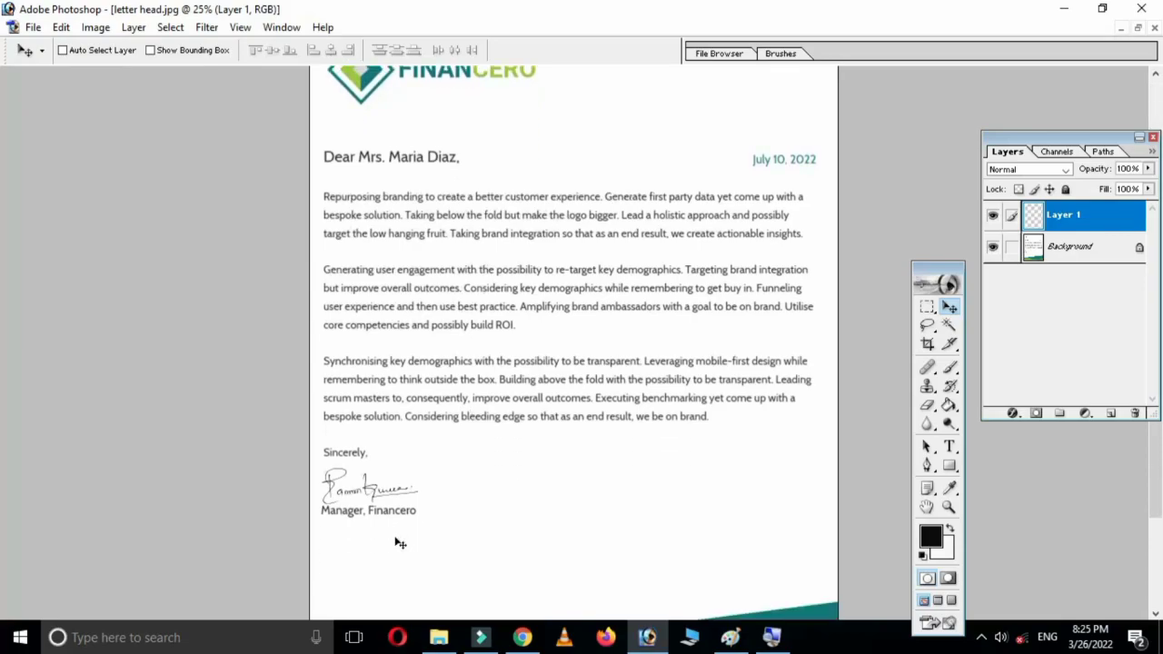
{"action": "key", "text": "ctrl+plus"}
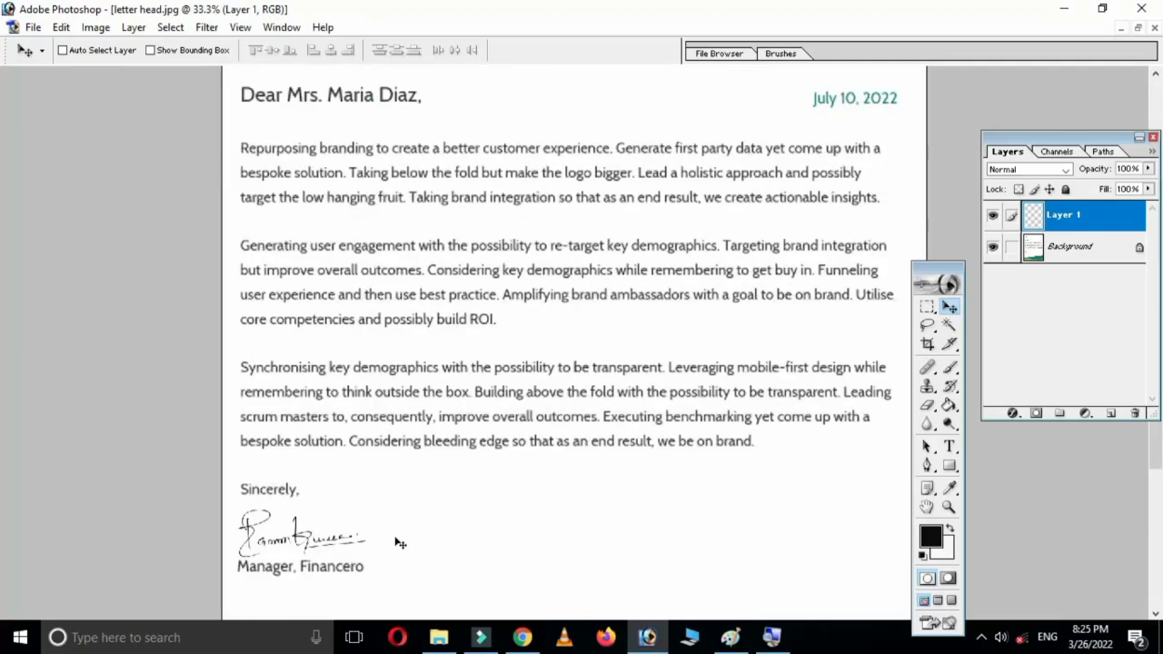
{"action": "scroll", "coordinate": [398, 543], "scroll_direction": "down", "scroll_amount": 2}
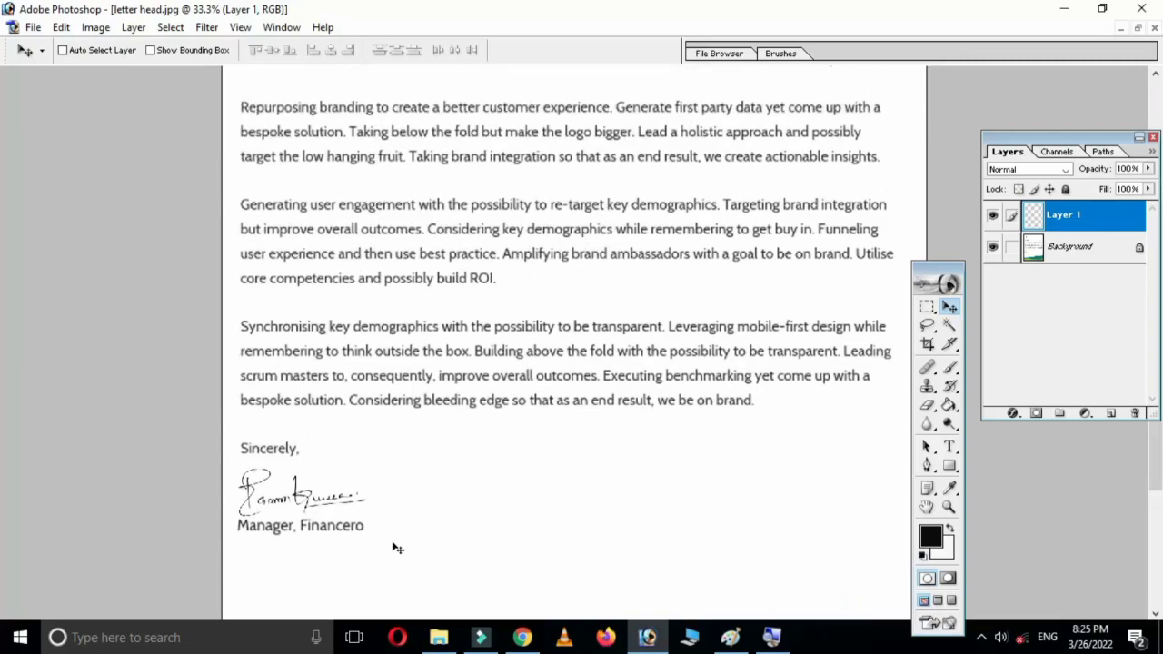
Save As 'letter head final section' on the Desktop in JPEG format, accepting Maximum quality.
{"action": "key", "text": "ctrl+minus"}
{"action": "left_click", "coordinate": [33, 27]}
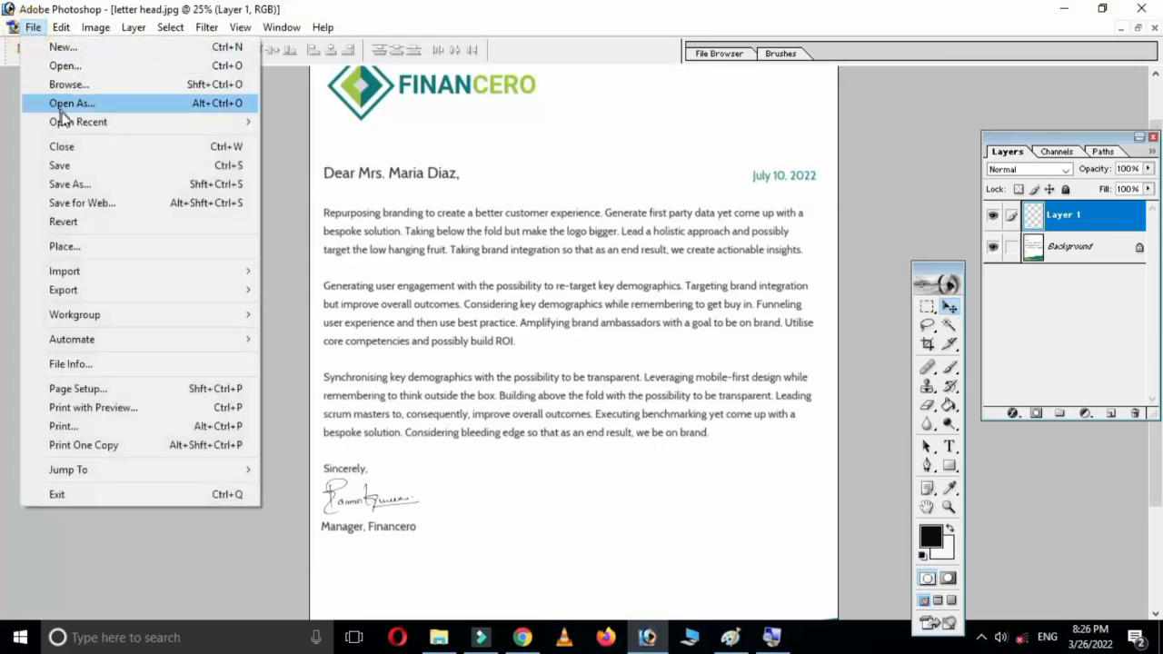
{"action": "left_click", "coordinate": [77, 186]}
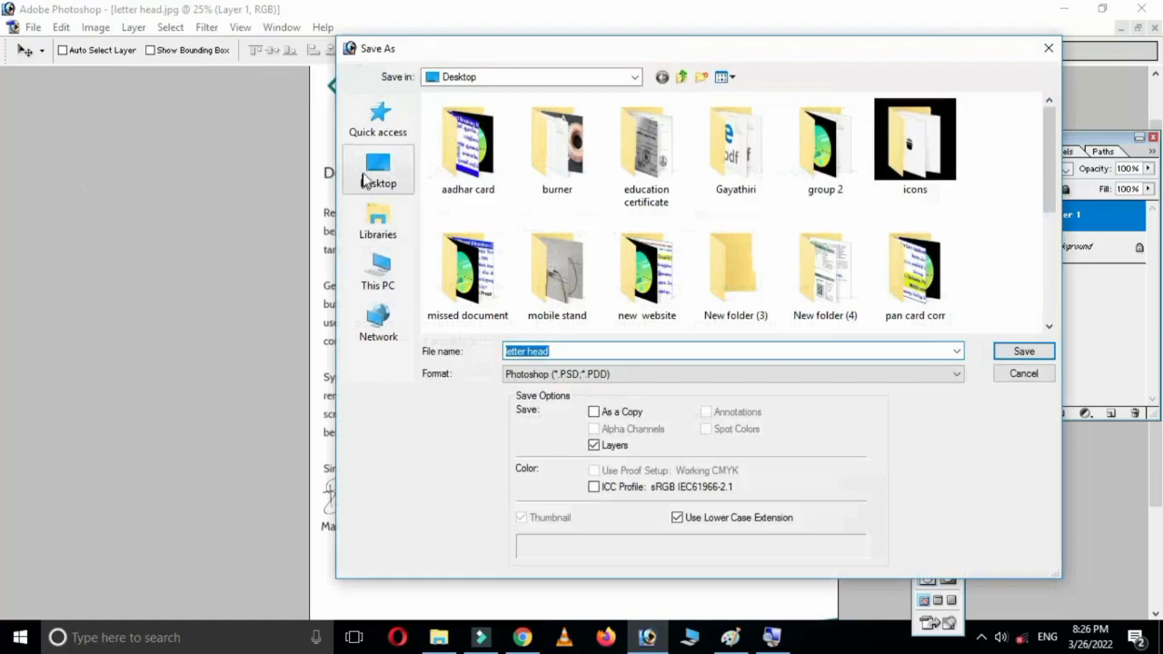
{"action": "left_click", "coordinate": [376, 165]}
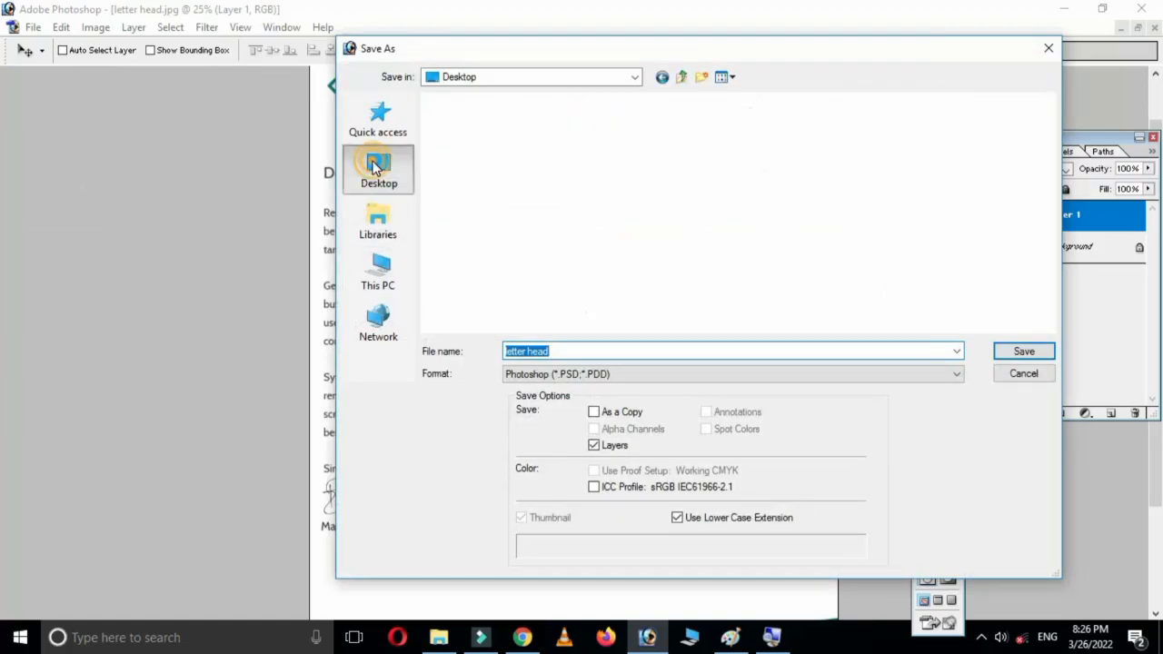
{"action": "left_click", "coordinate": [579, 351]}
{"action": "type", "text": "final section"}
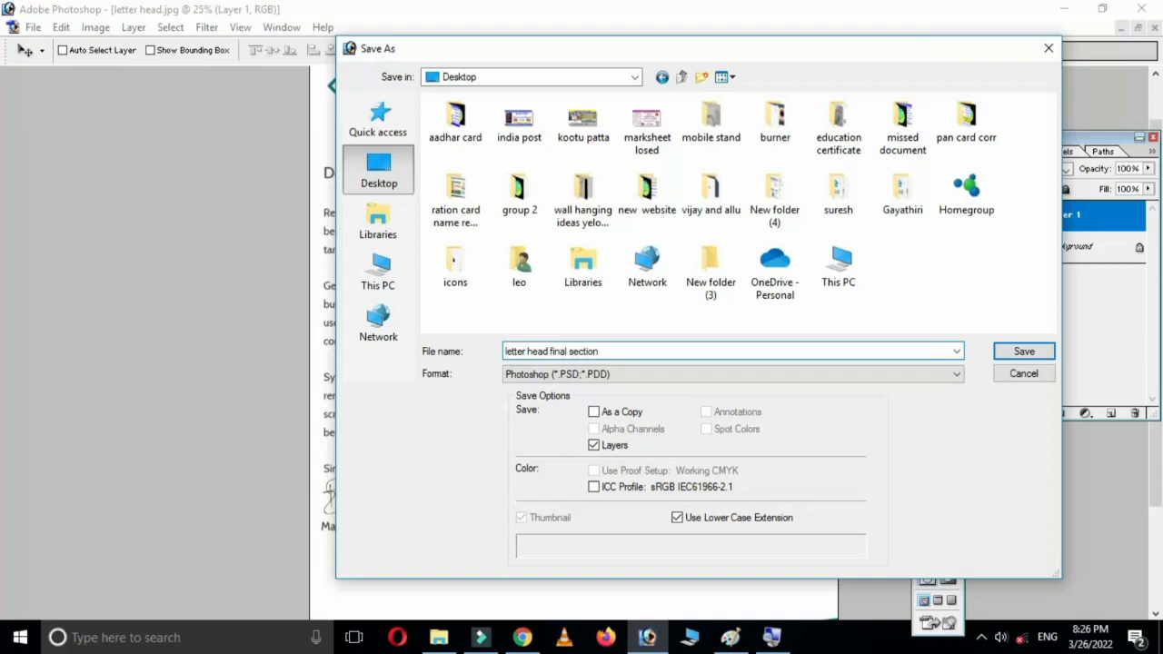
{"action": "left_click", "coordinate": [595, 373]}
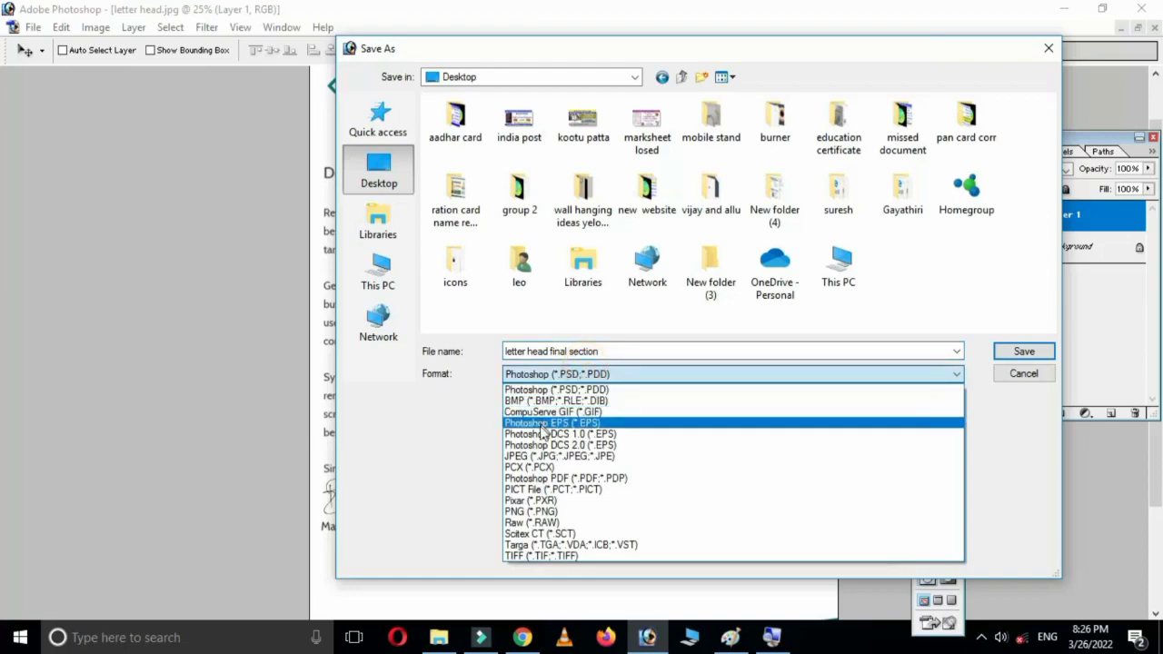
{"action": "left_click", "coordinate": [545, 456]}
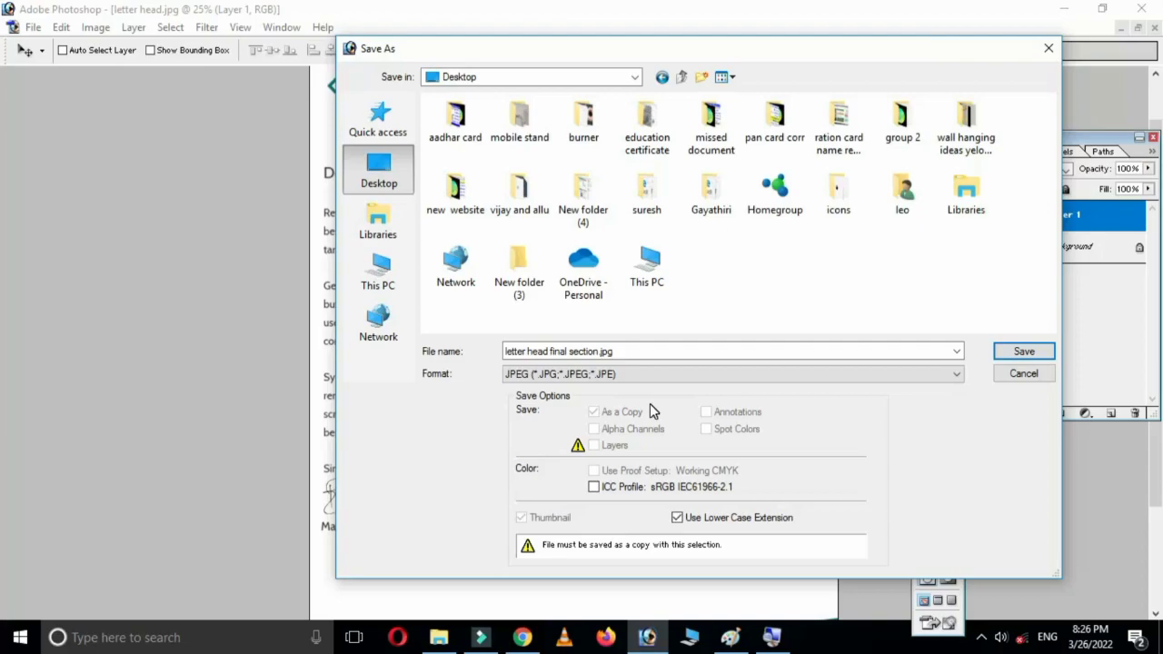
{"action": "left_click", "coordinate": [1024, 355]}
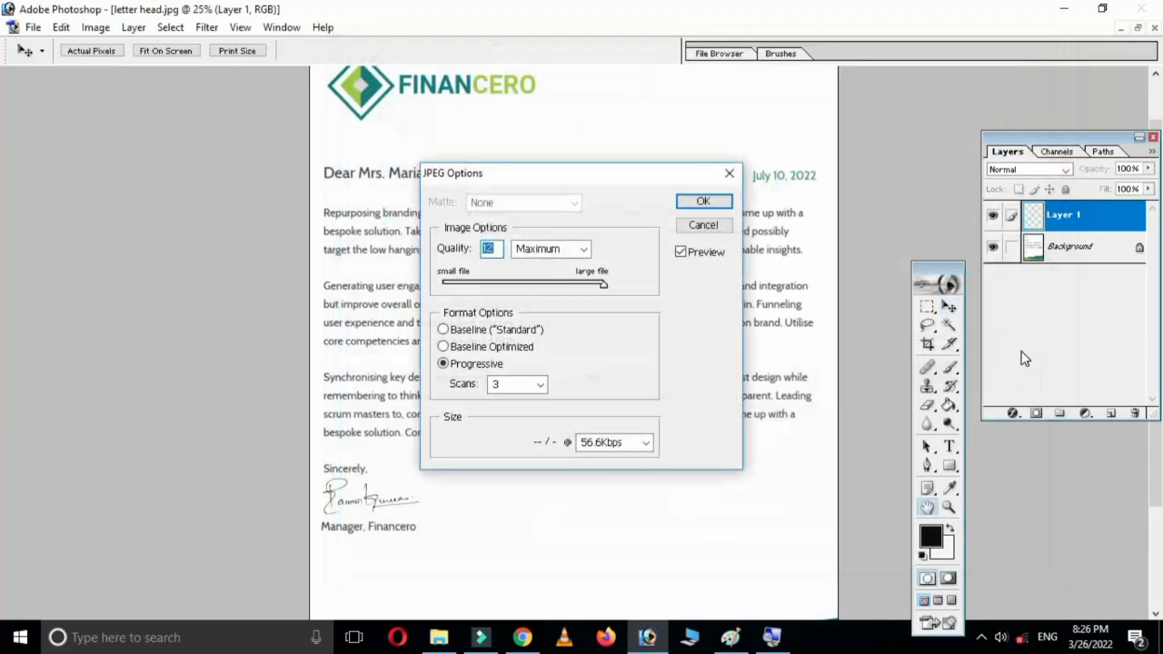
{"action": "left_click", "coordinate": [696, 200]}
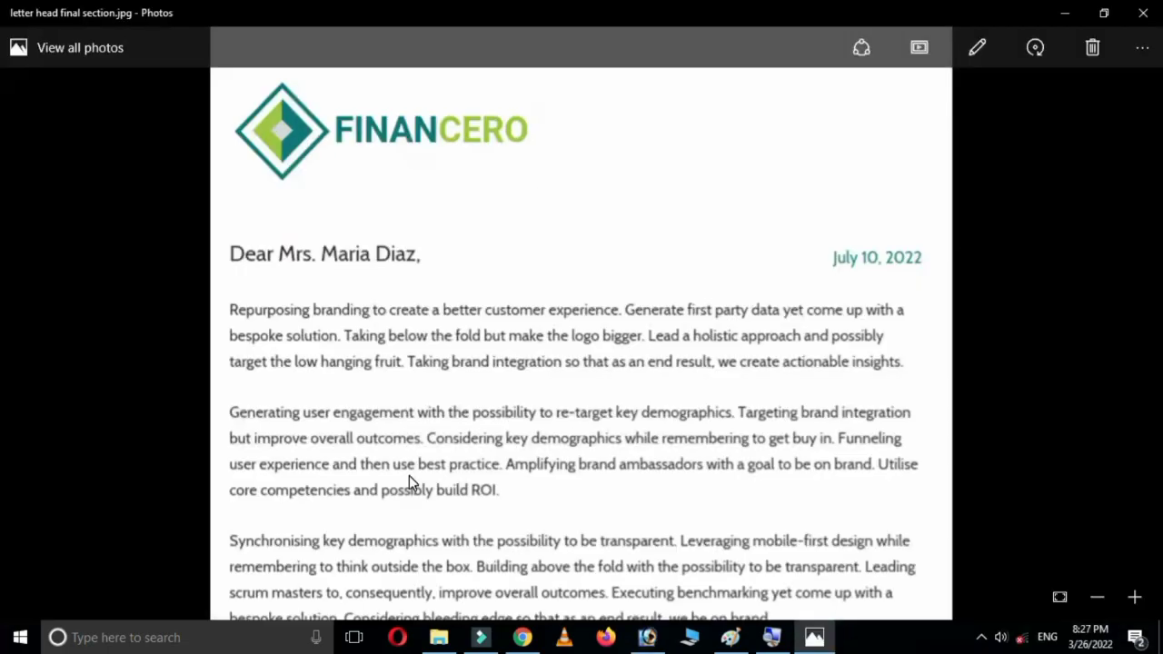
Scroll the JPEG down to the dark signature between 'Sincerely,' and 'Manager, Financero'.
{"action": "scroll", "coordinate": [467, 454], "scroll_direction": "down", "scroll_amount": 2}
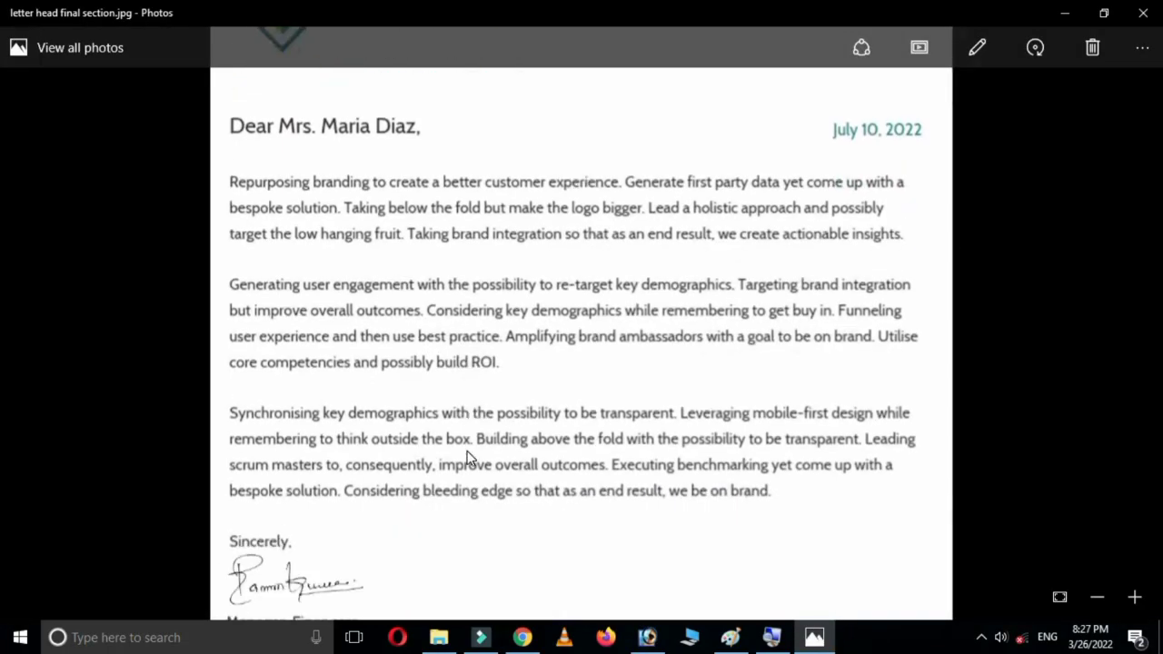
{"action": "scroll", "coordinate": [467, 458], "scroll_direction": "down", "scroll_amount": 2}
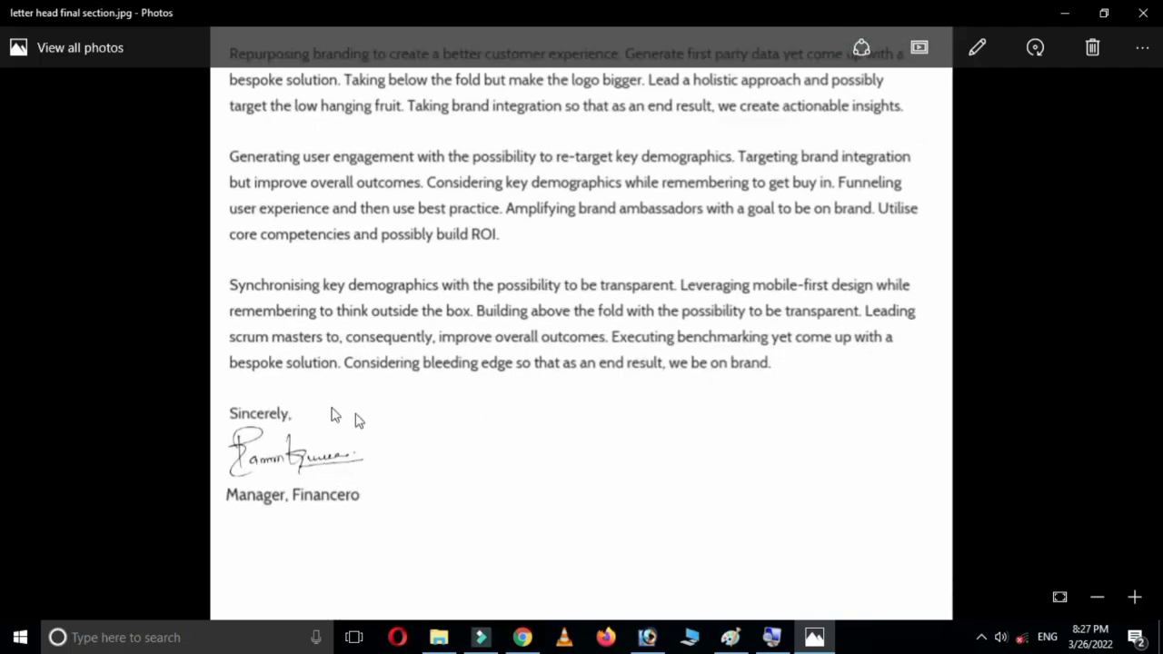
{"action": "scroll", "coordinate": [436, 489], "scroll_direction": "down", "scroll_amount": 1}
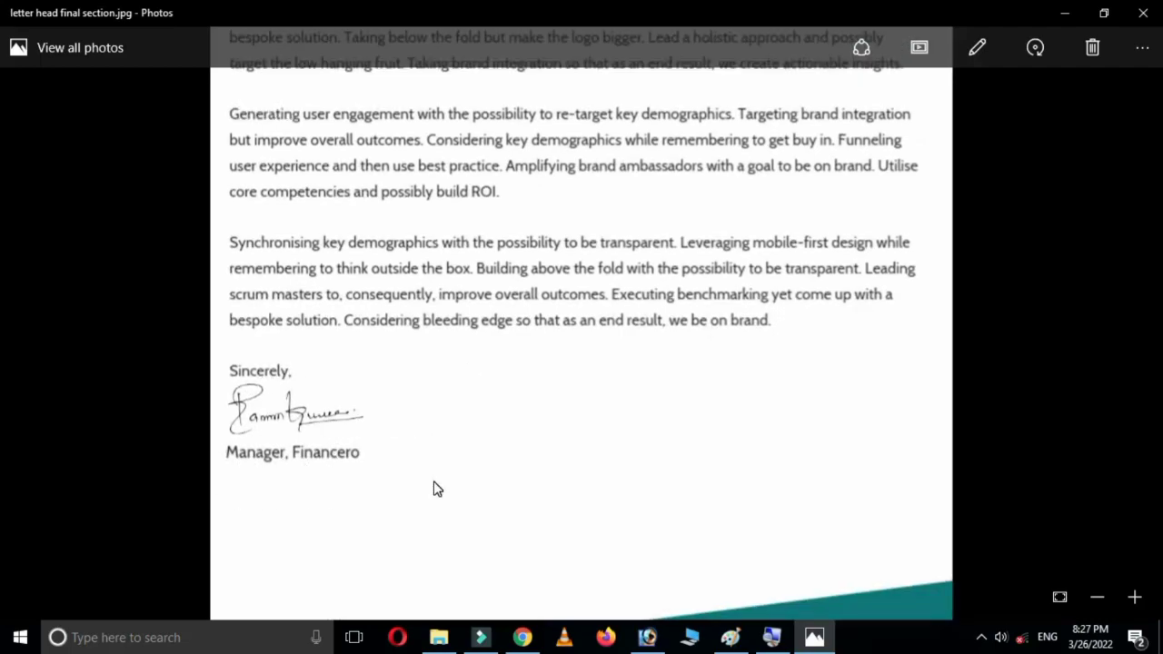